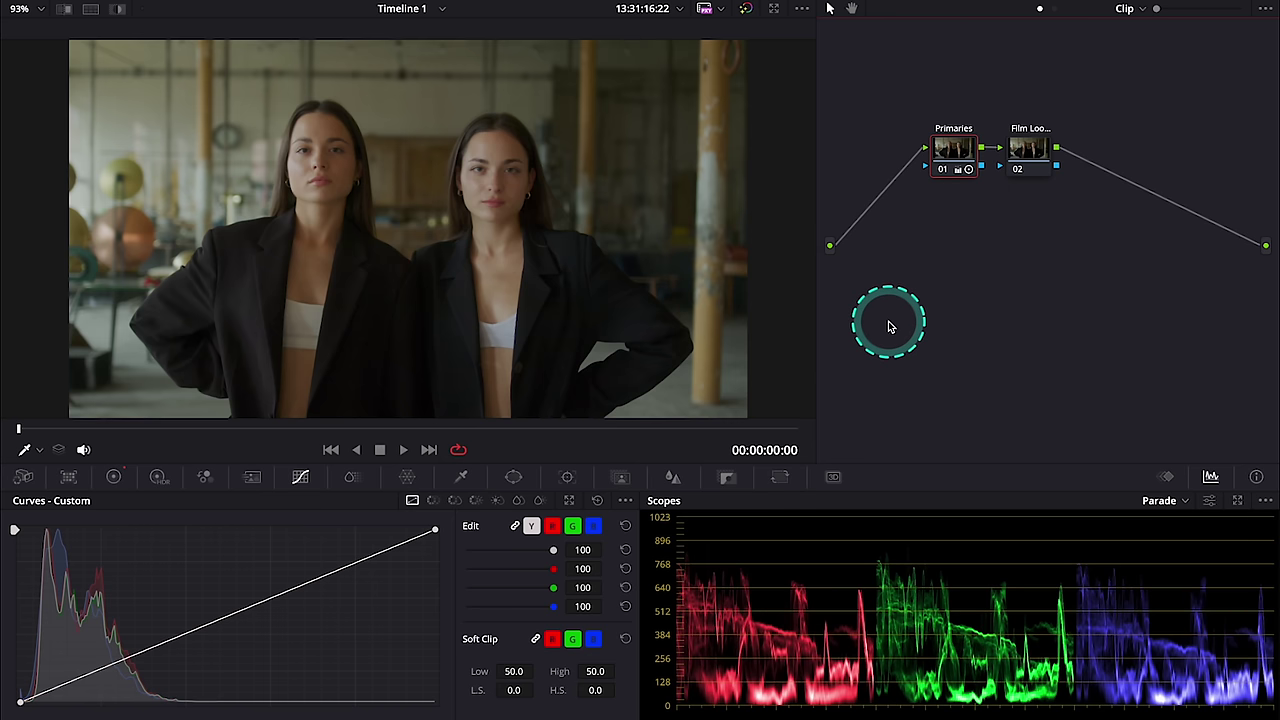
# Play the clip, stop it, and return to the first frame
pyautogui.press('space')
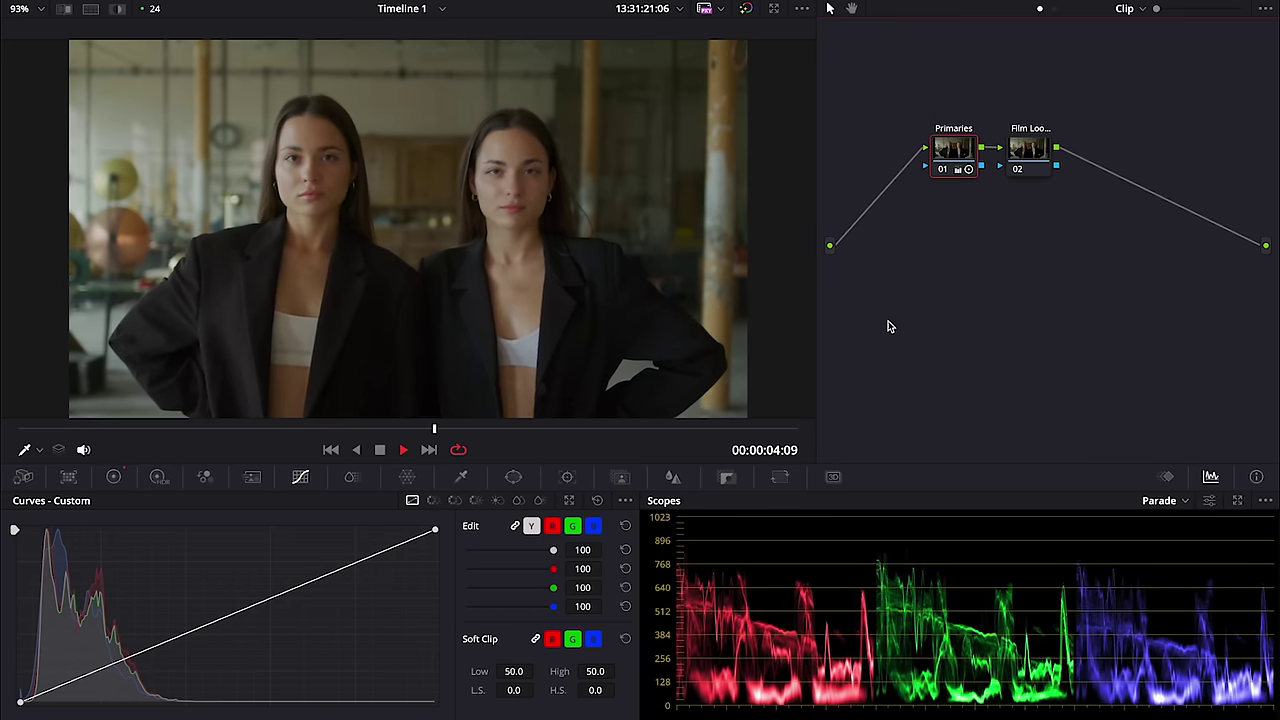
pyautogui.press('space')
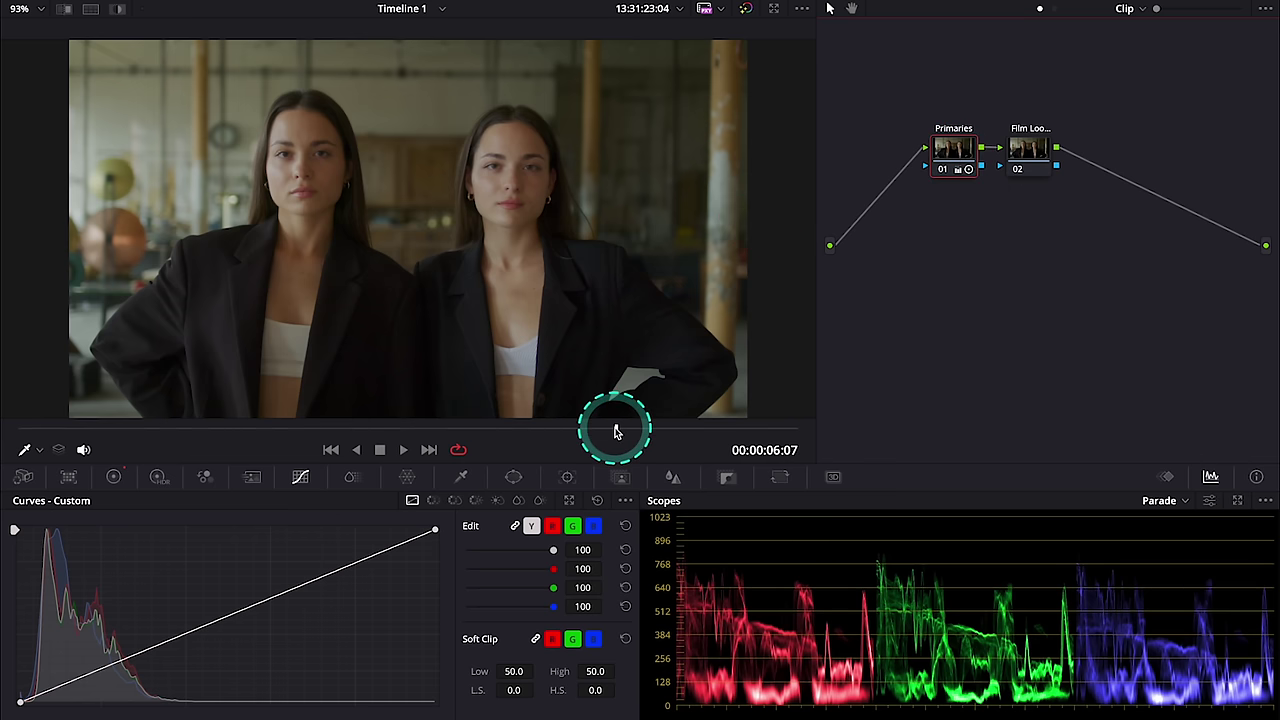
pyautogui.moveTo(616, 428); pyautogui.dragTo(14, 400)
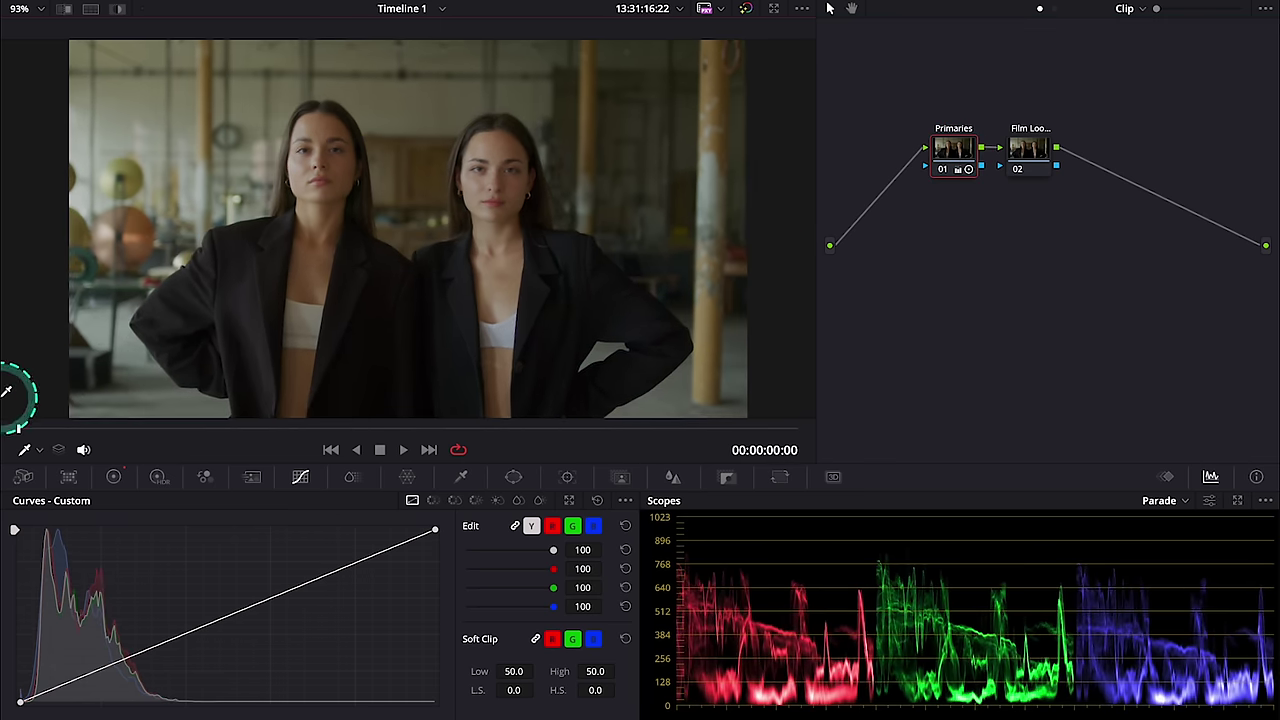
# Find Film Look Creator by searching 'film l' and apply it to node 02
pyautogui.click(1031, 142)
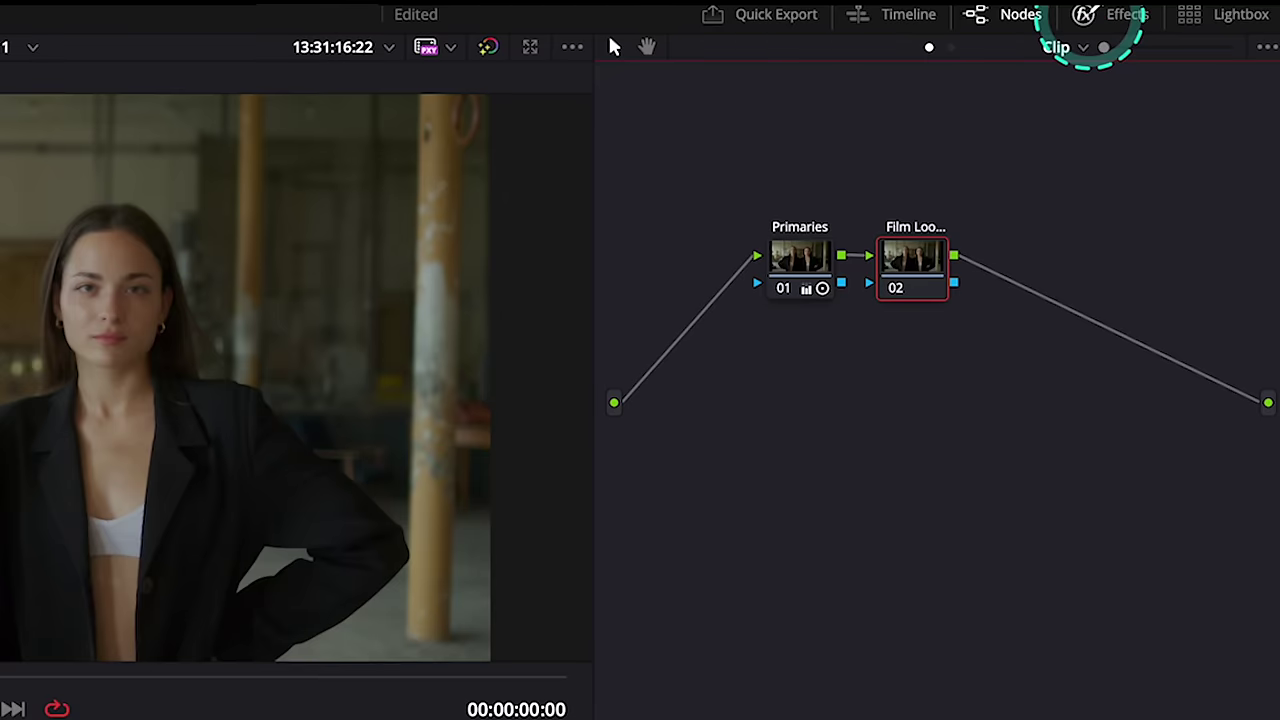
pyautogui.click(1089, 18)
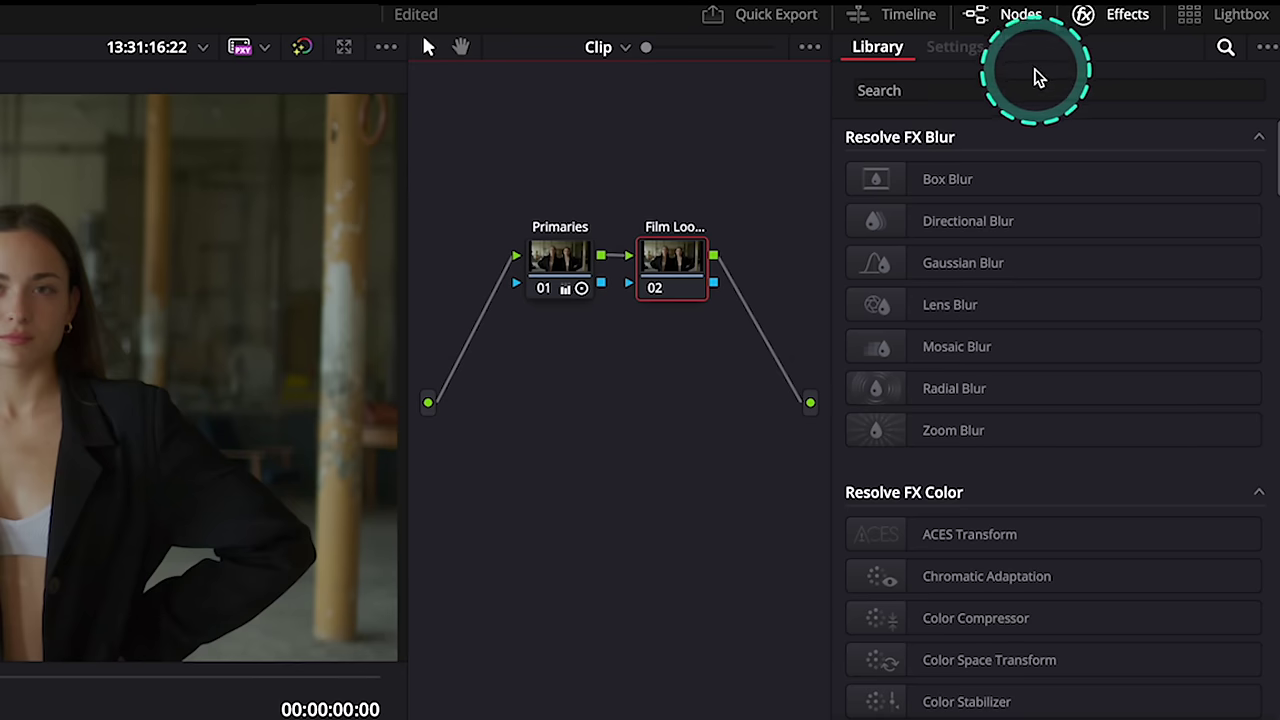
pyautogui.click(1018, 90)
pyautogui.write('film l')
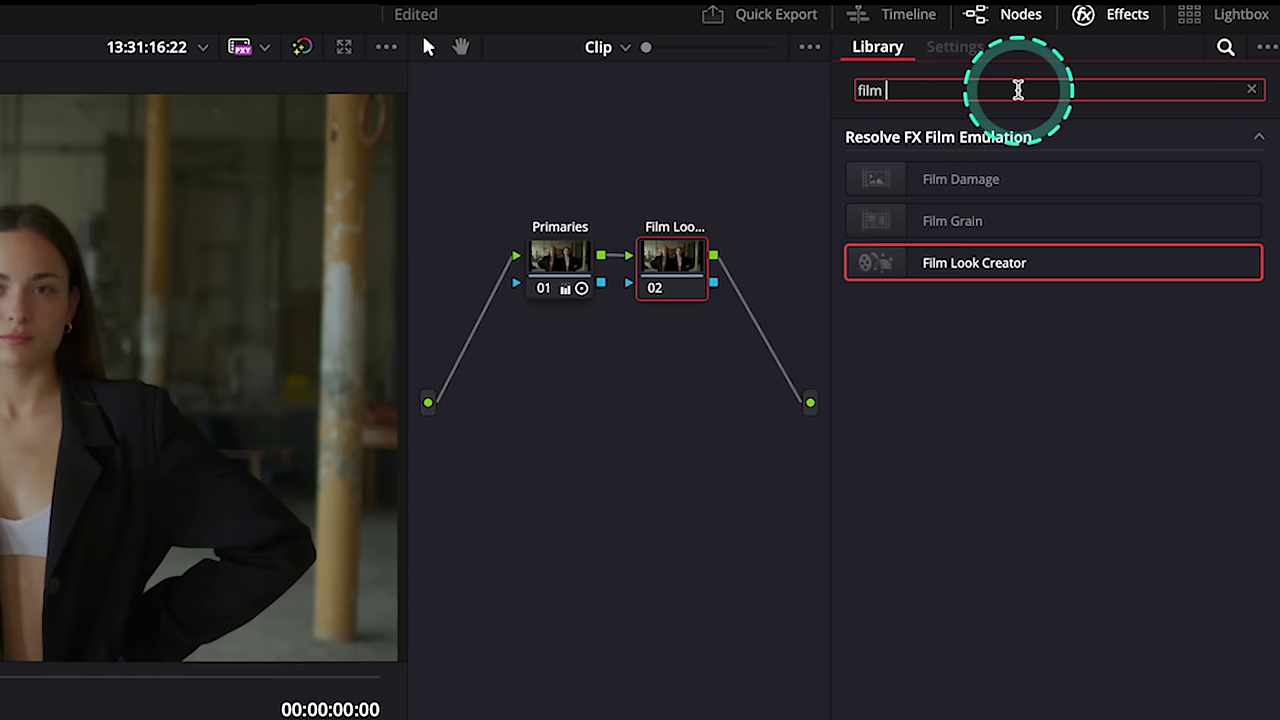
pyautogui.click(990, 178)
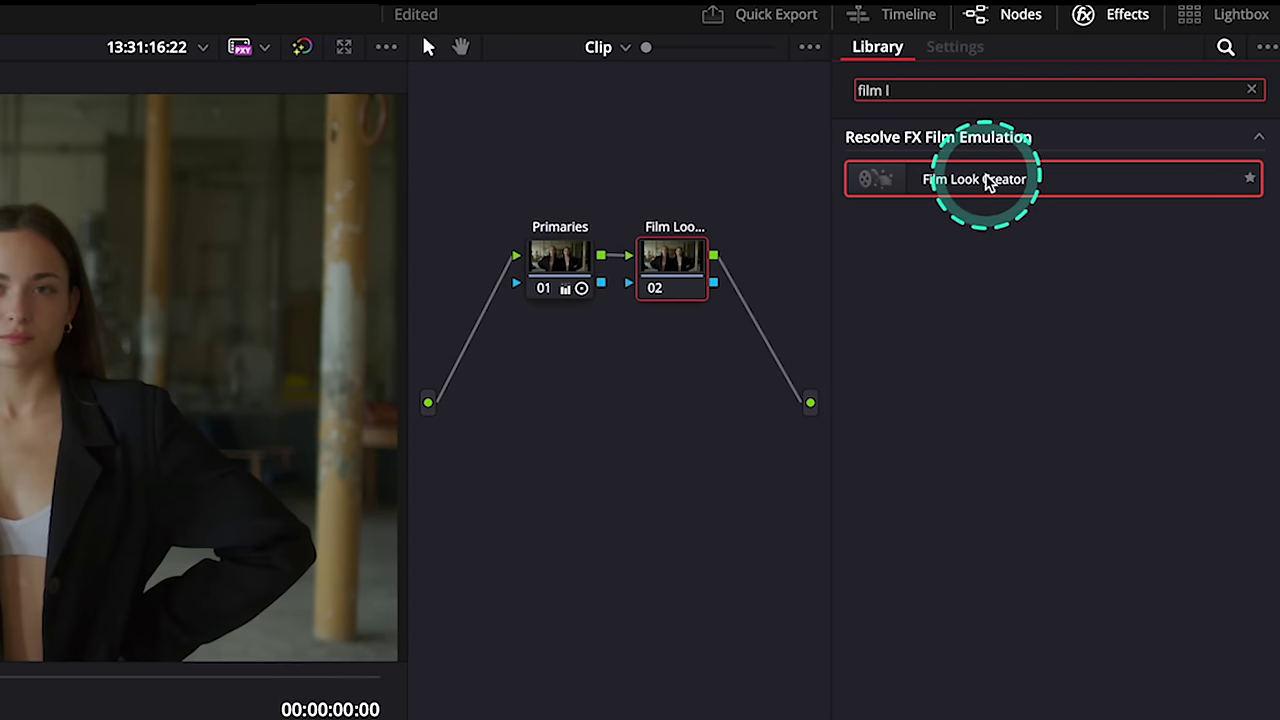
pyautogui.moveTo(988, 180); pyautogui.dragTo(678, 270)
pyautogui.click(635, 400)
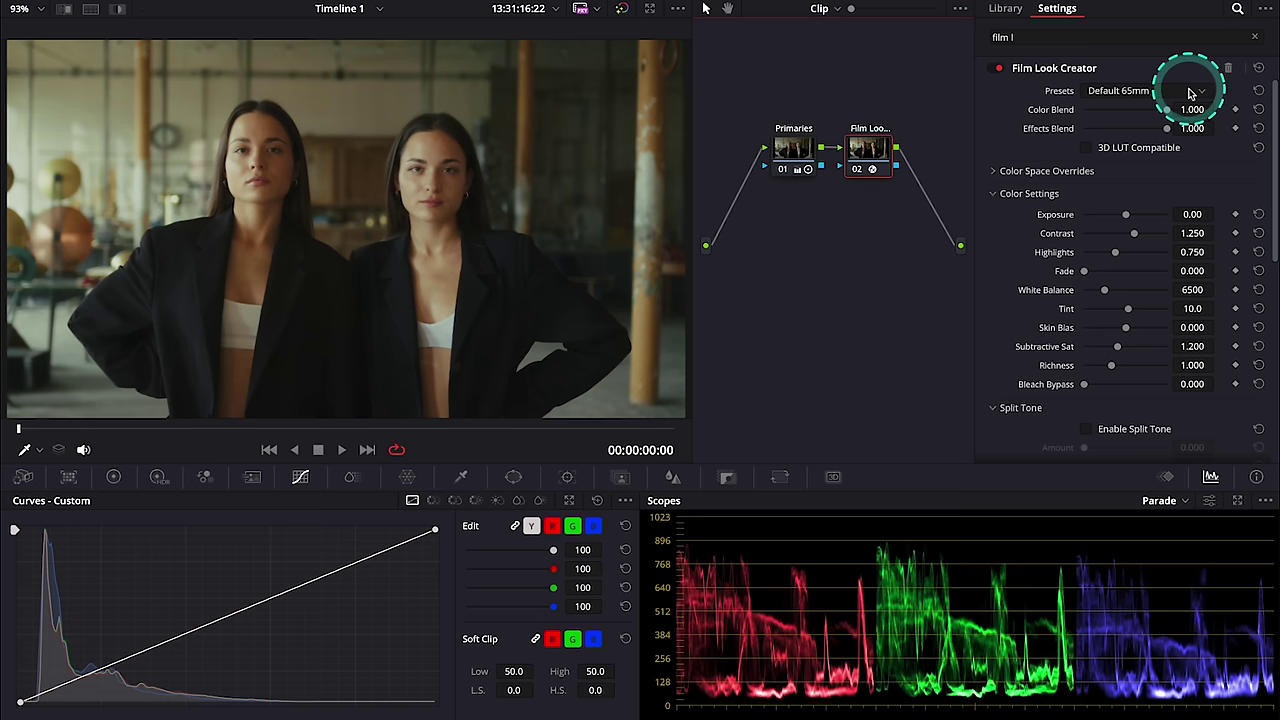
# Preview the Default 35mm, Cinematic, Bleach Bypass, Nostalgic and Default No Effects presets, ending on Custom
pyautogui.click(1190, 93)
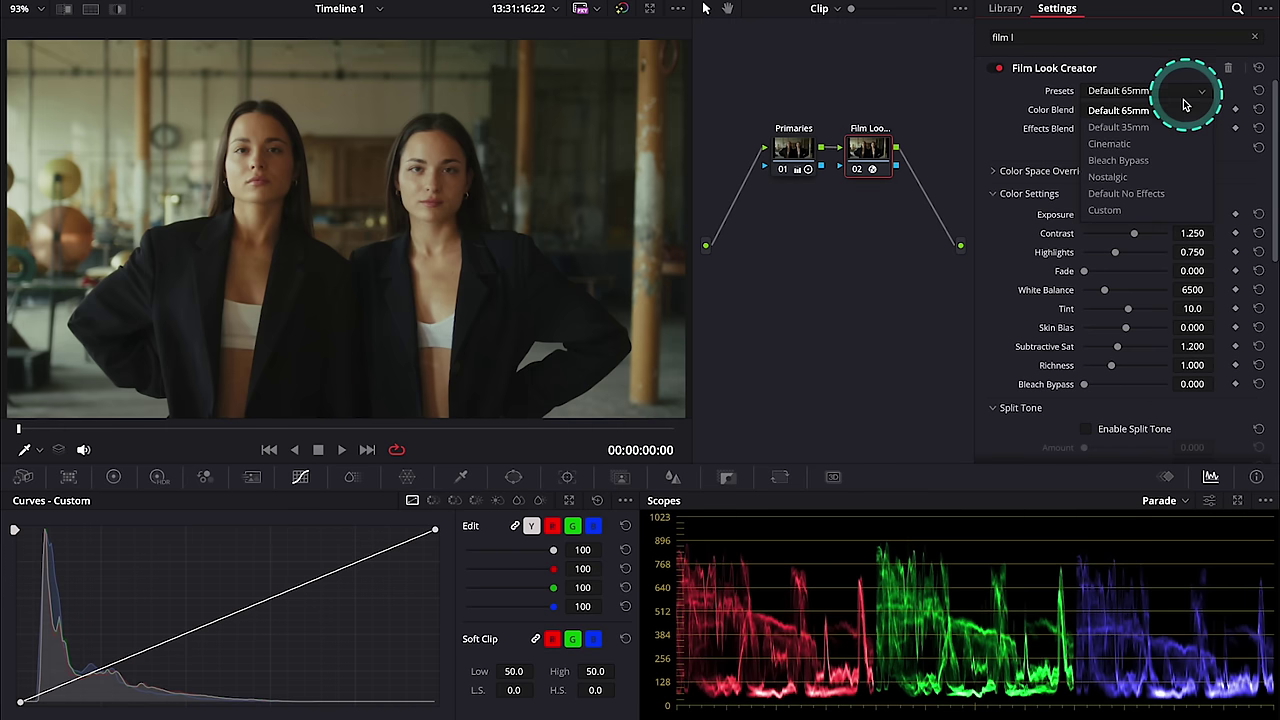
pyautogui.click(1167, 127)
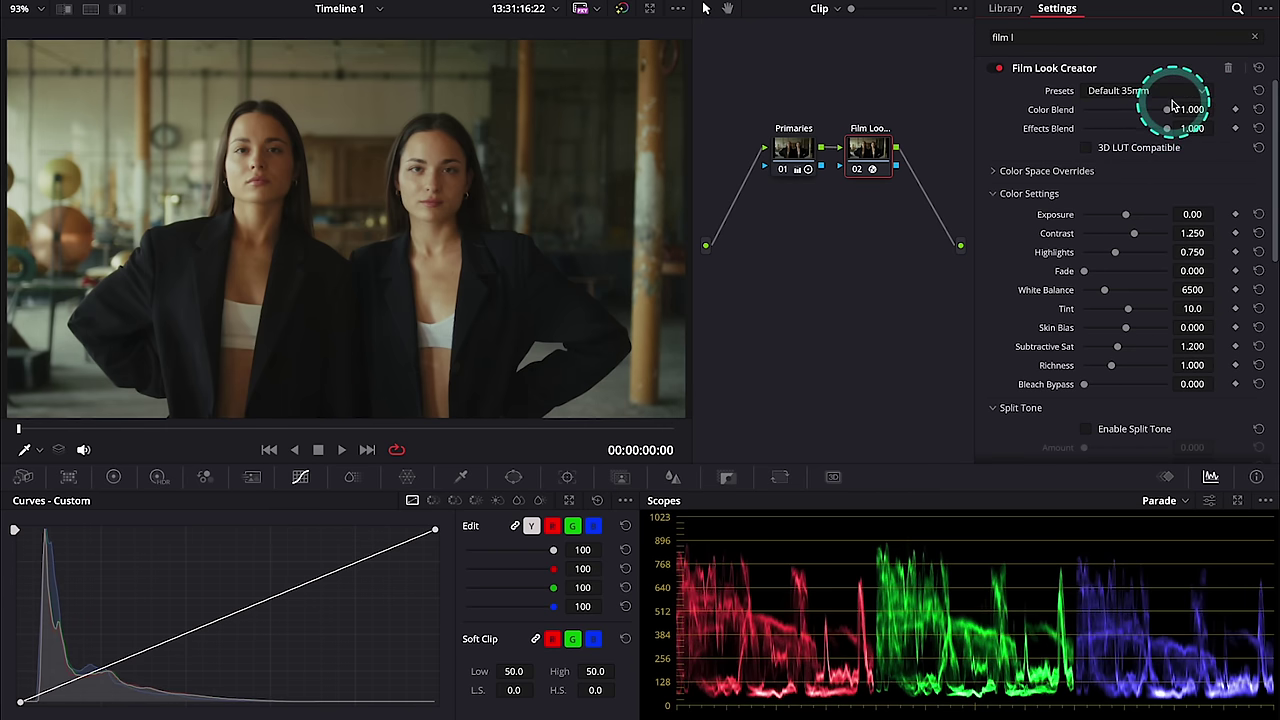
pyautogui.click(1162, 92)
pyautogui.click(1155, 143)
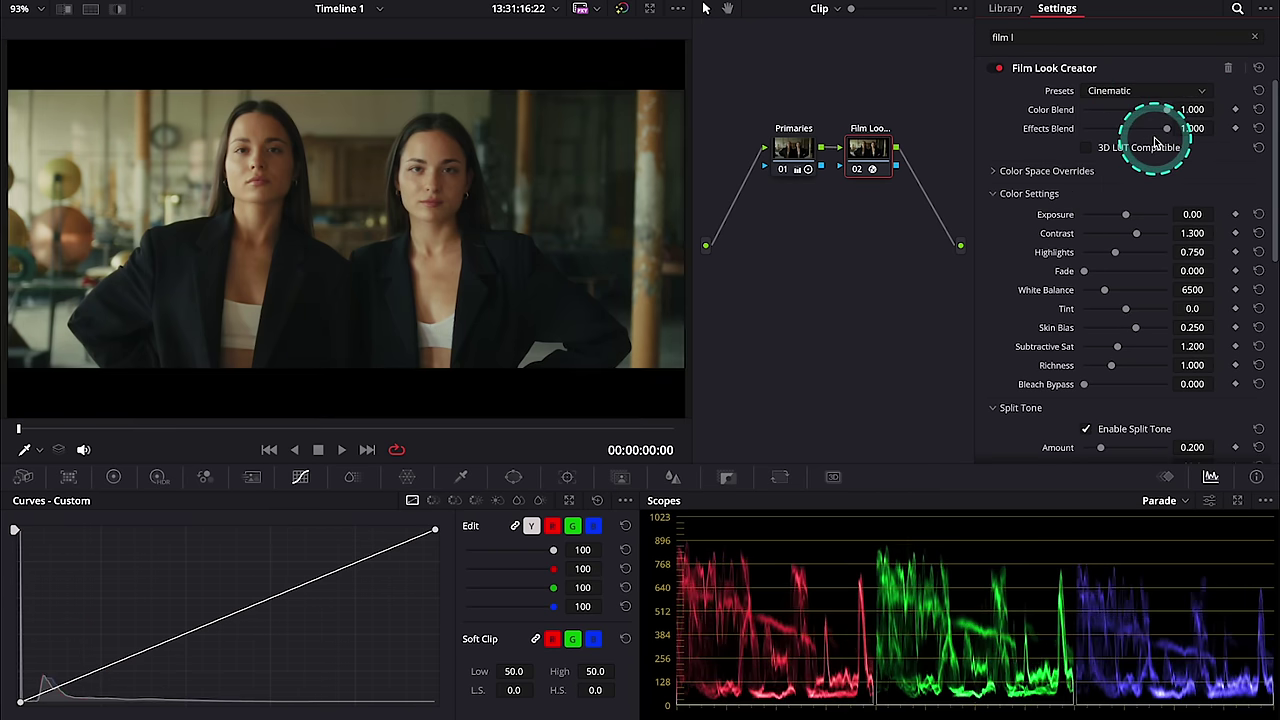
pyautogui.click(1157, 94)
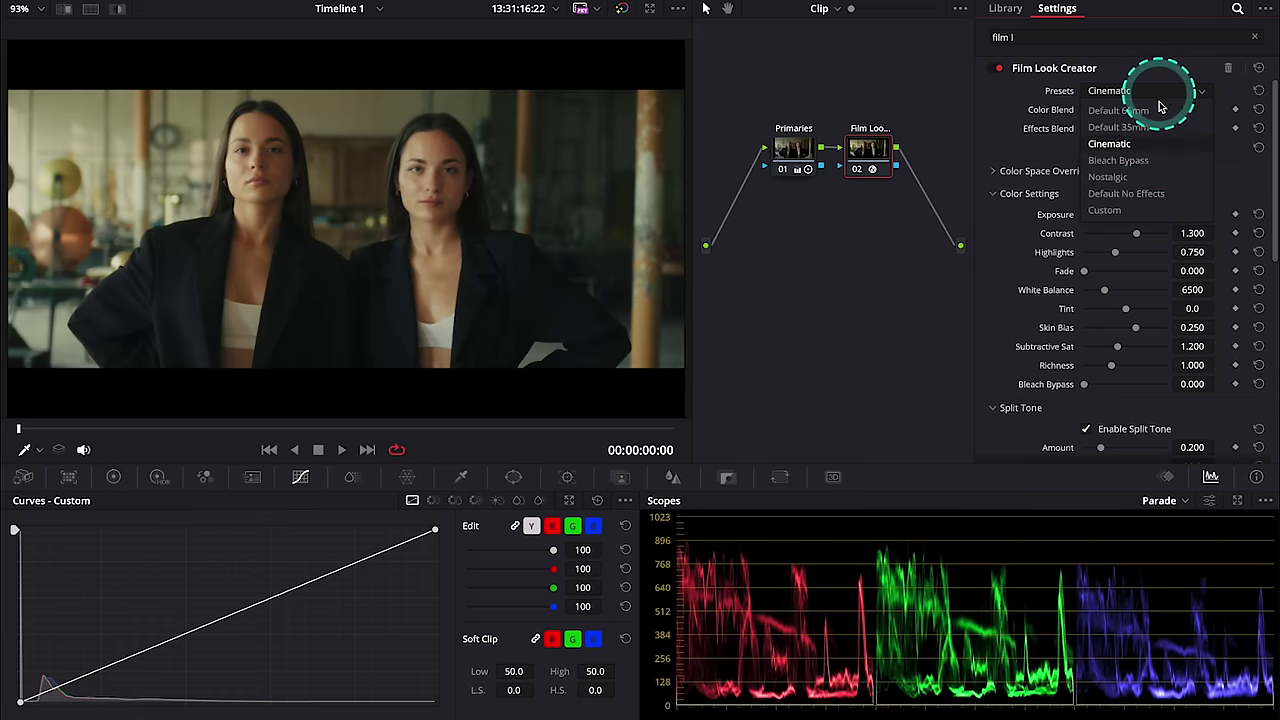
pyautogui.click(1153, 154)
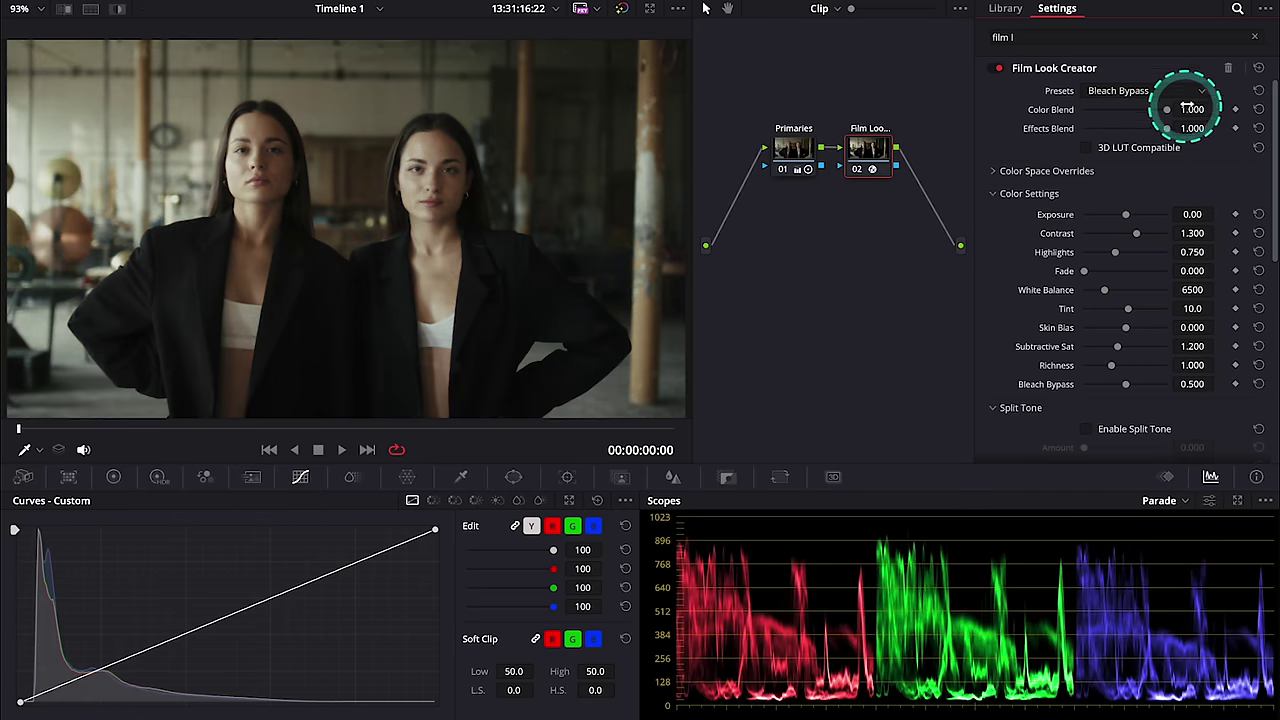
pyautogui.click(1166, 92)
pyautogui.click(1147, 176)
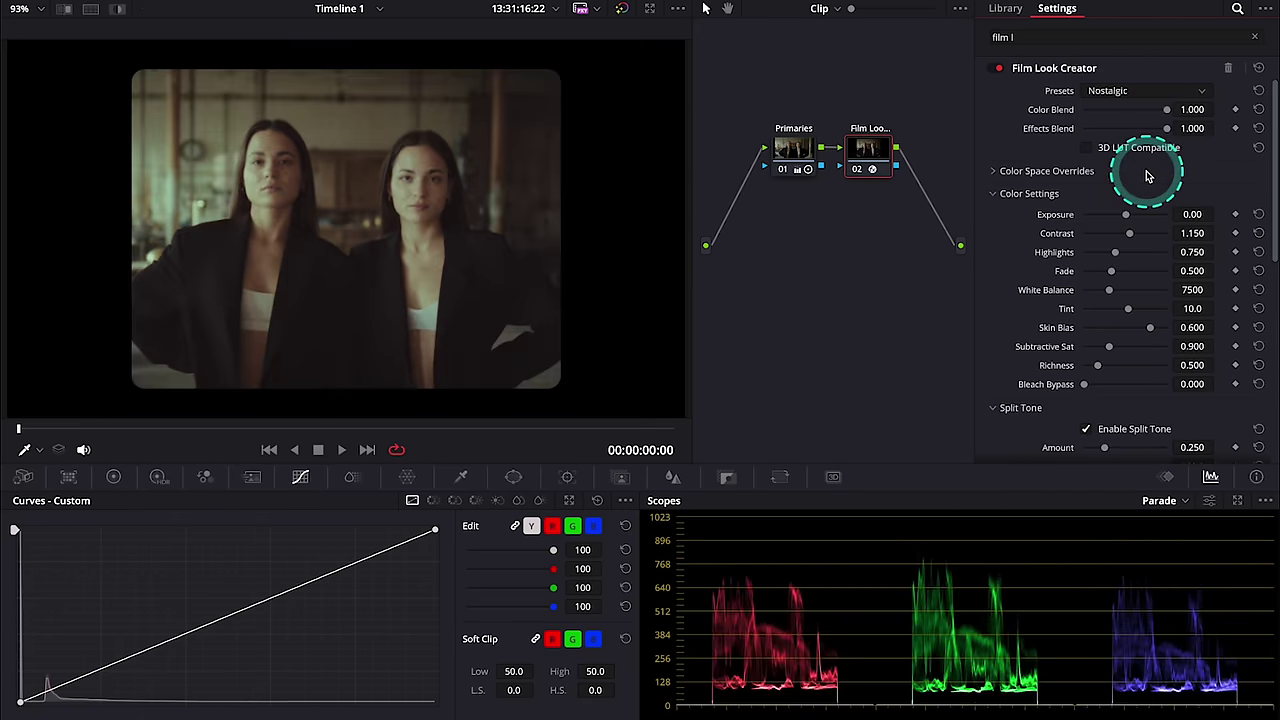
pyautogui.click(1160, 90)
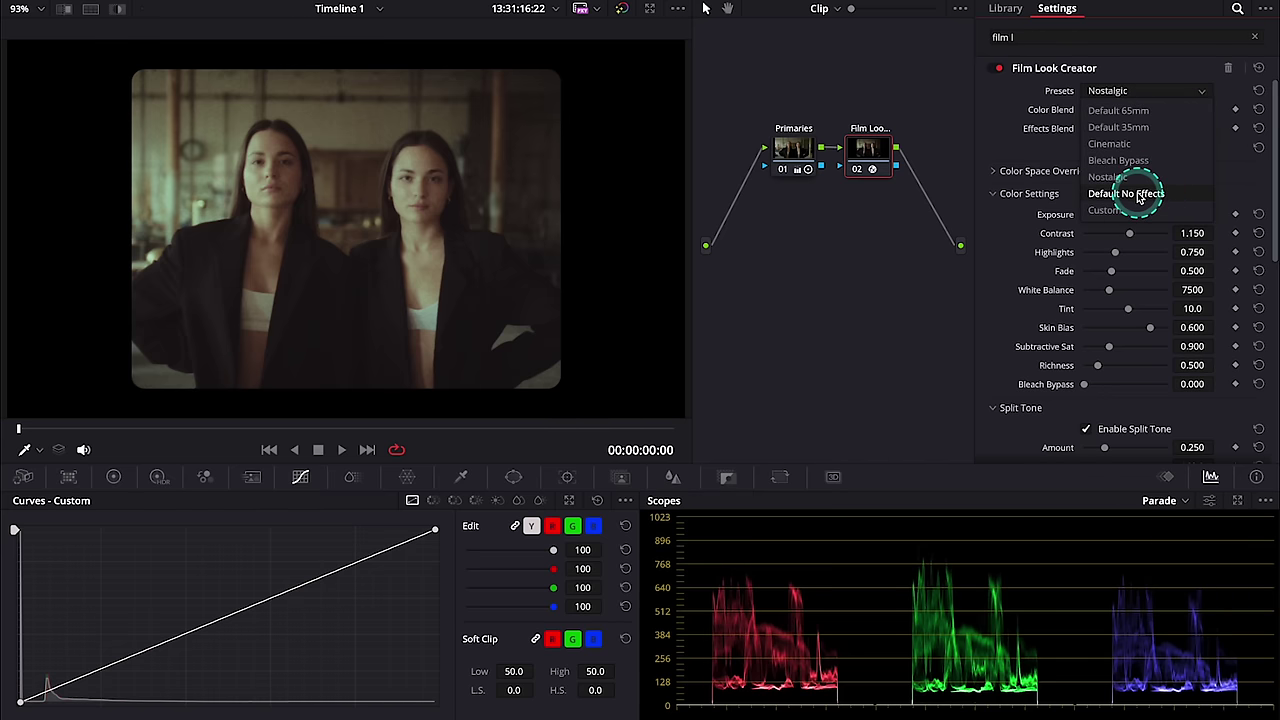
pyautogui.click(1138, 197)
pyautogui.click(1160, 90)
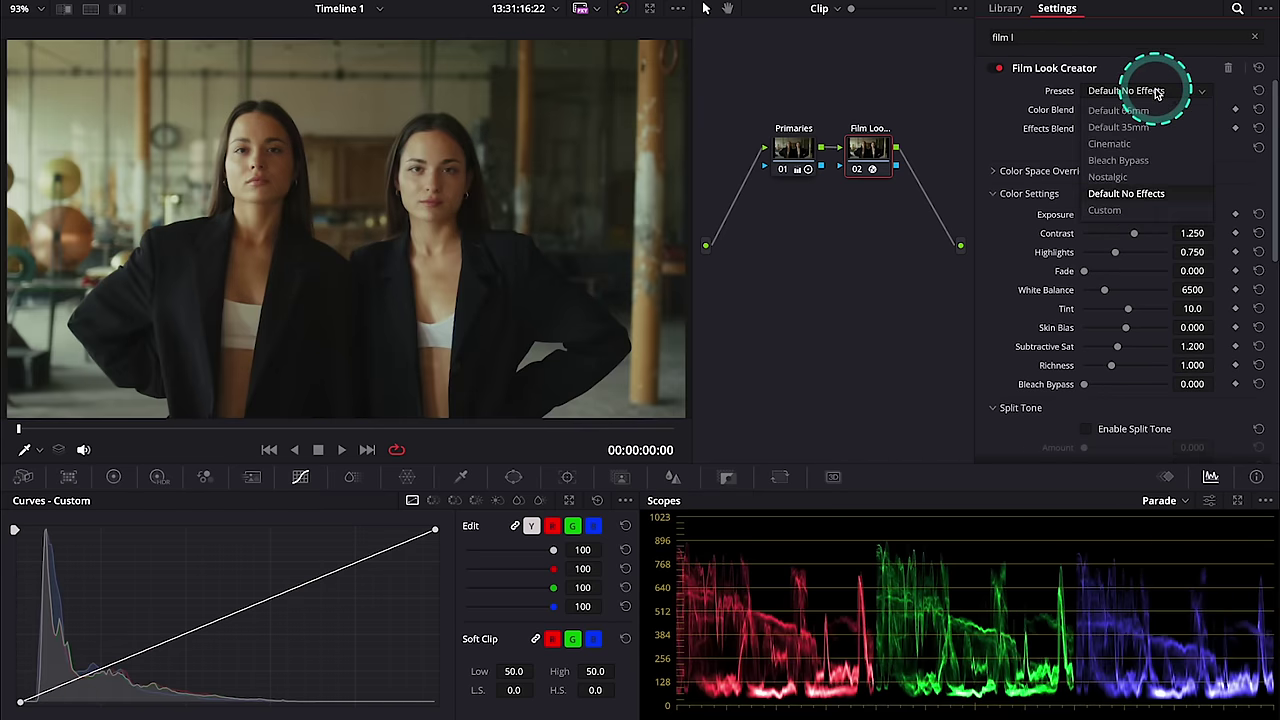
pyautogui.click(1134, 200)
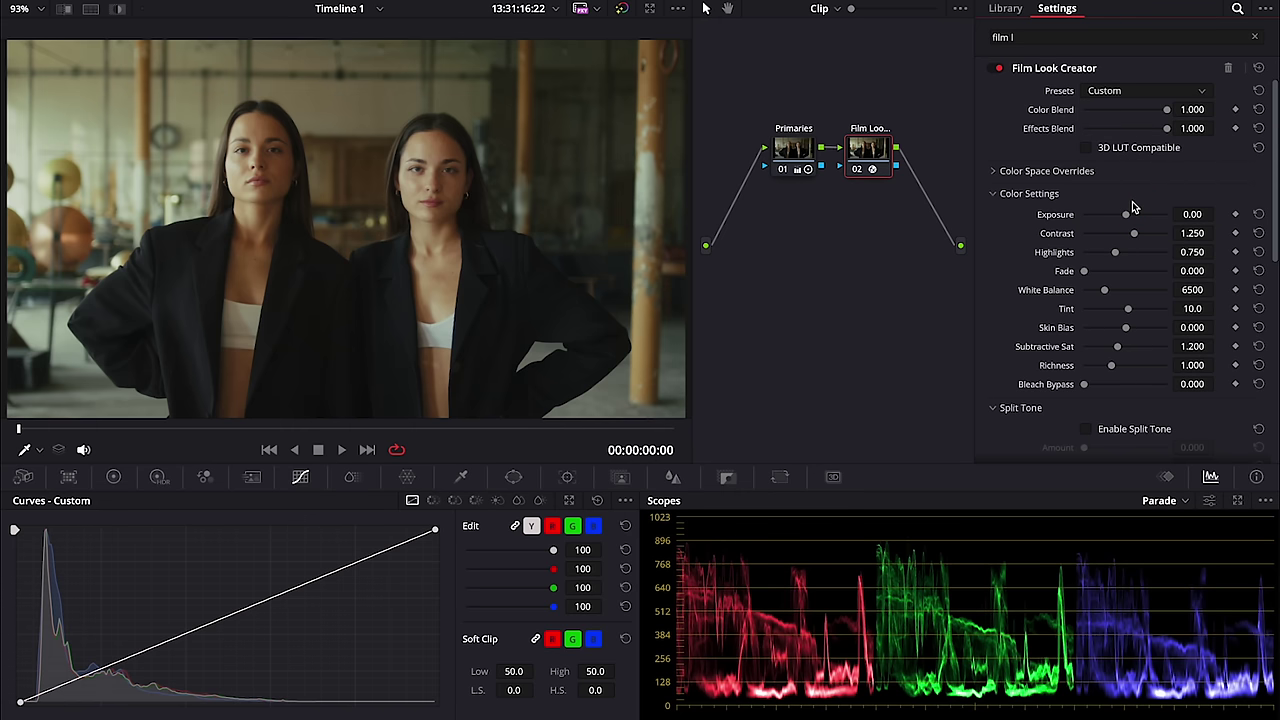
# Drop Color Blend to 0.000, restore it to 1.000, then enable 3D LUT Compatible
pyautogui.click(1133, 207)
pyautogui.click(1142, 122)
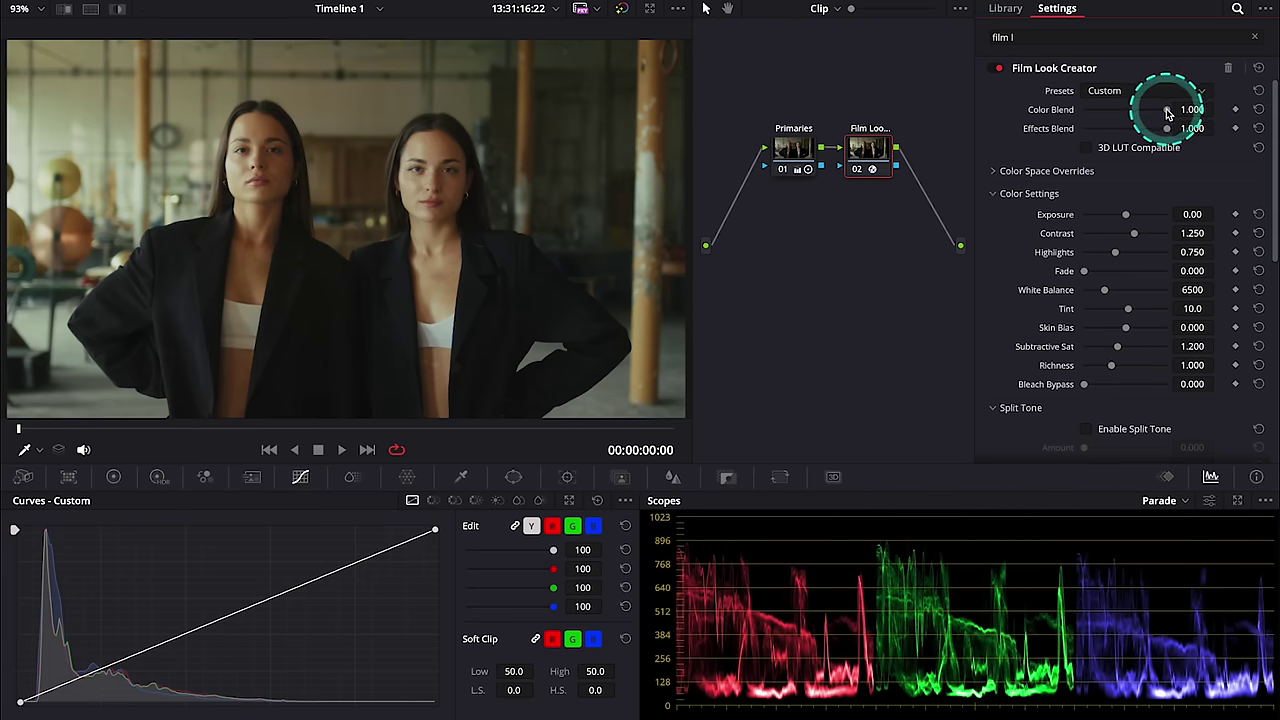
pyautogui.moveTo(1165, 110); pyautogui.dragTo(1084, 110)
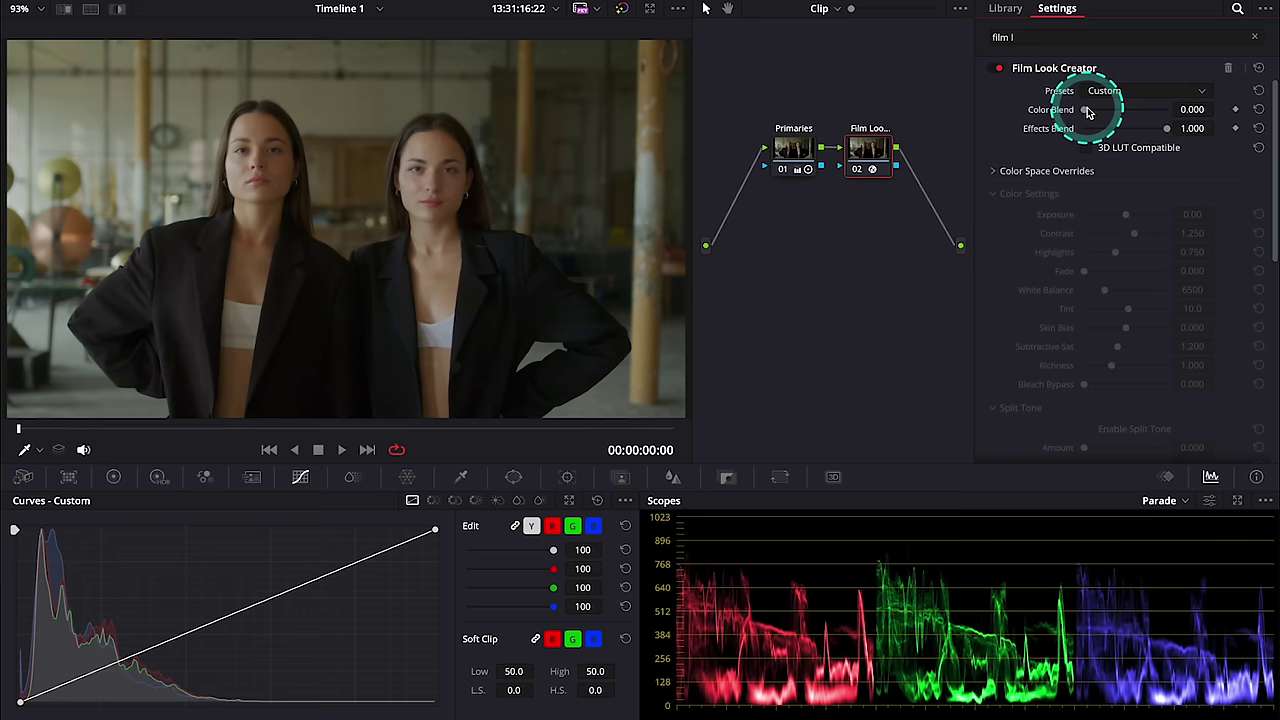
pyautogui.moveTo(1084, 110); pyautogui.dragTo(1088, 155)
pyautogui.click(1087, 150)
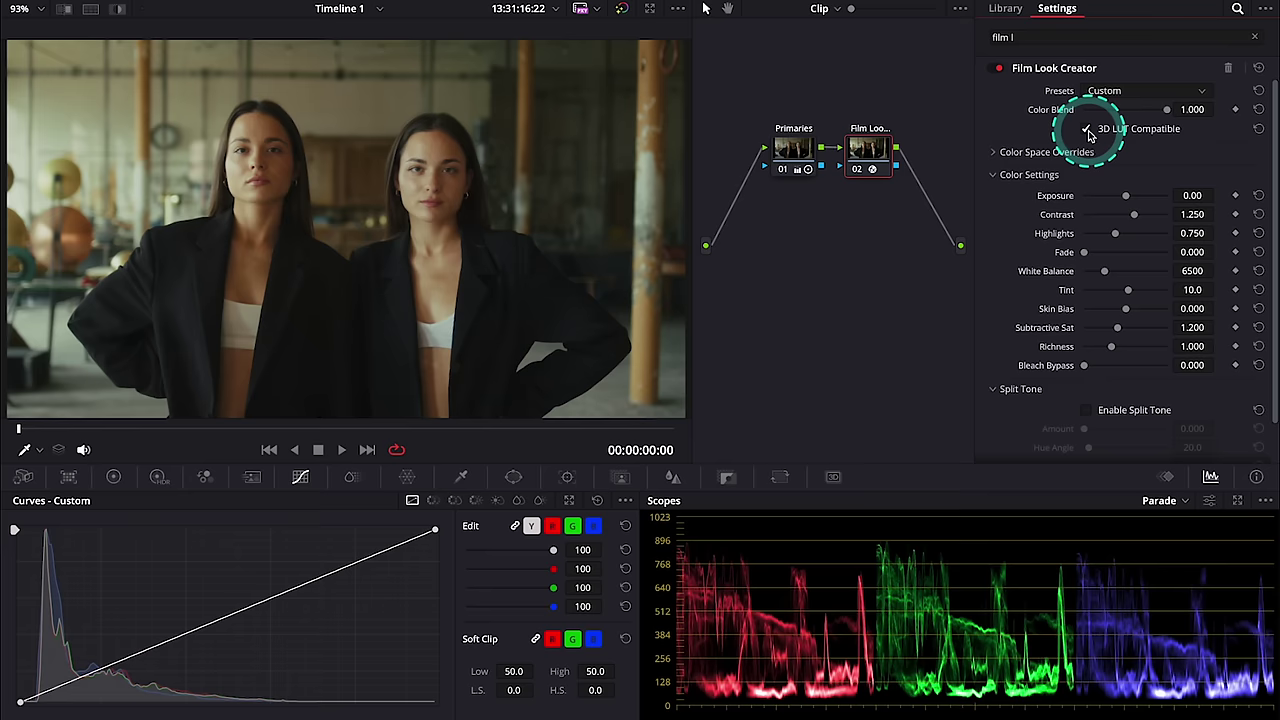
# Compare the Cinematic preset with 3D LUT Compatible on and off, then return to Custom with it off
pyautogui.click(1088, 131)
pyautogui.click(1110, 91)
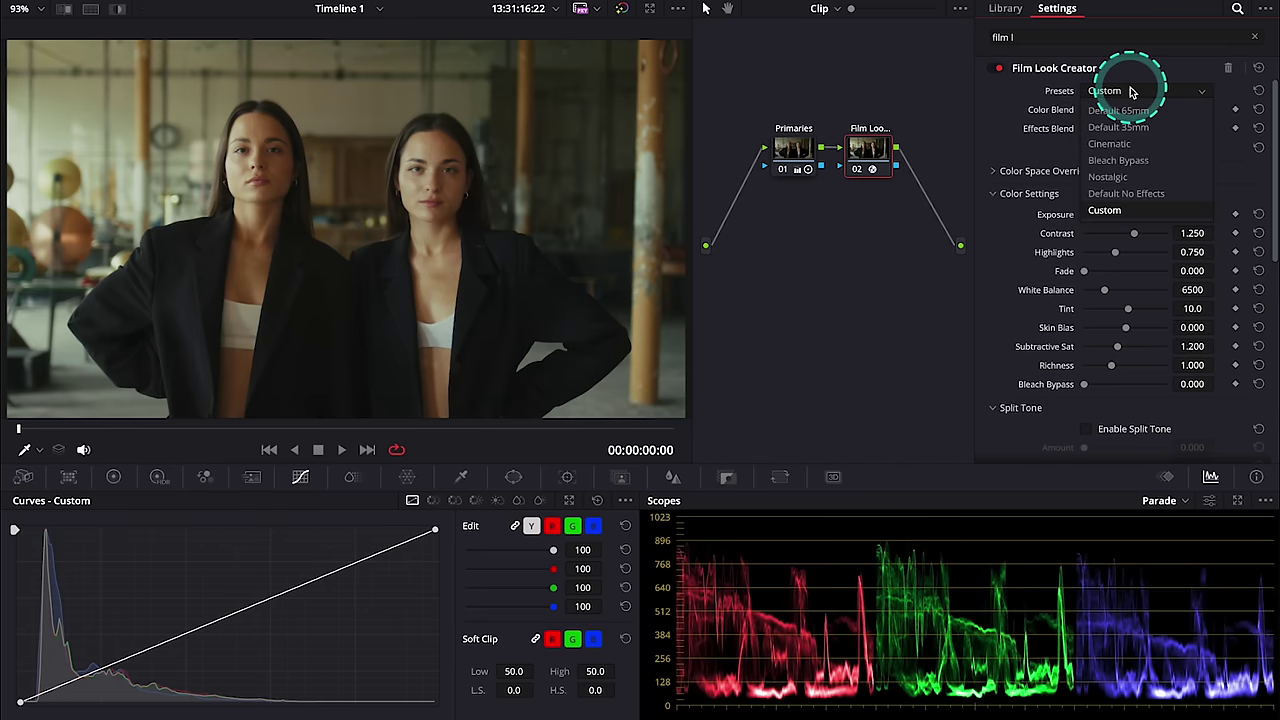
pyautogui.click(1110, 144)
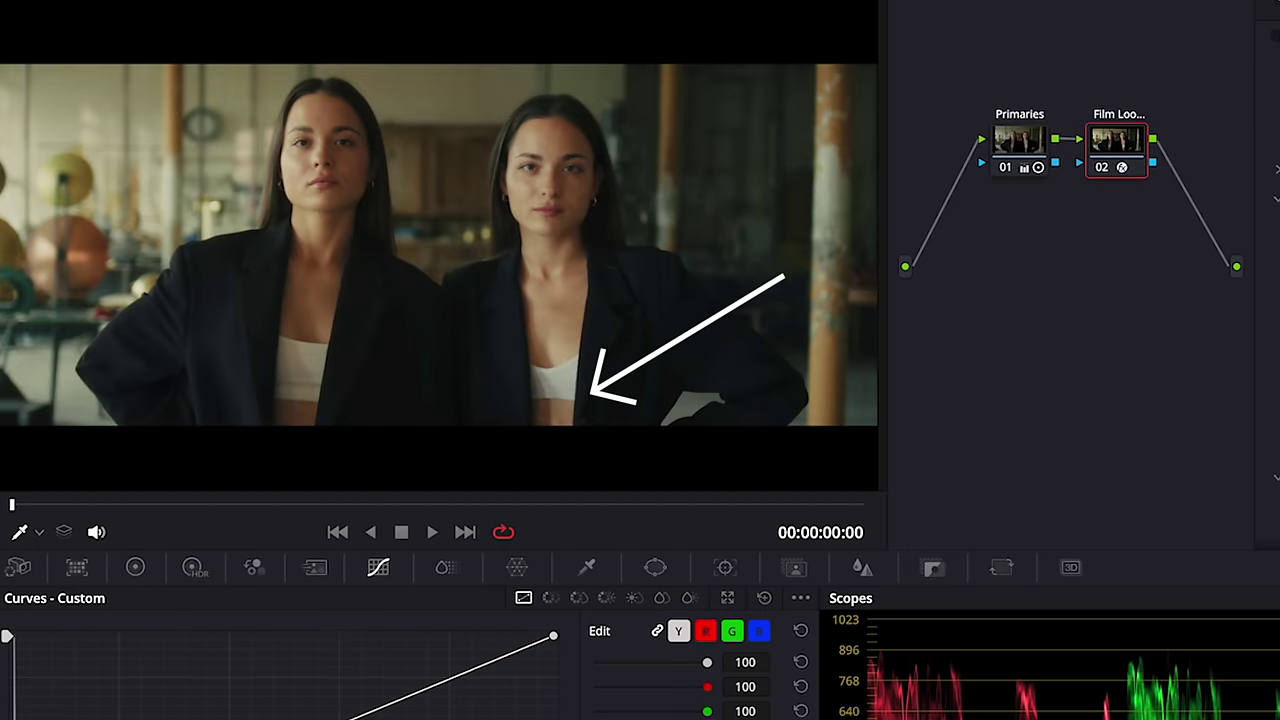
pyautogui.click(1279, 147)
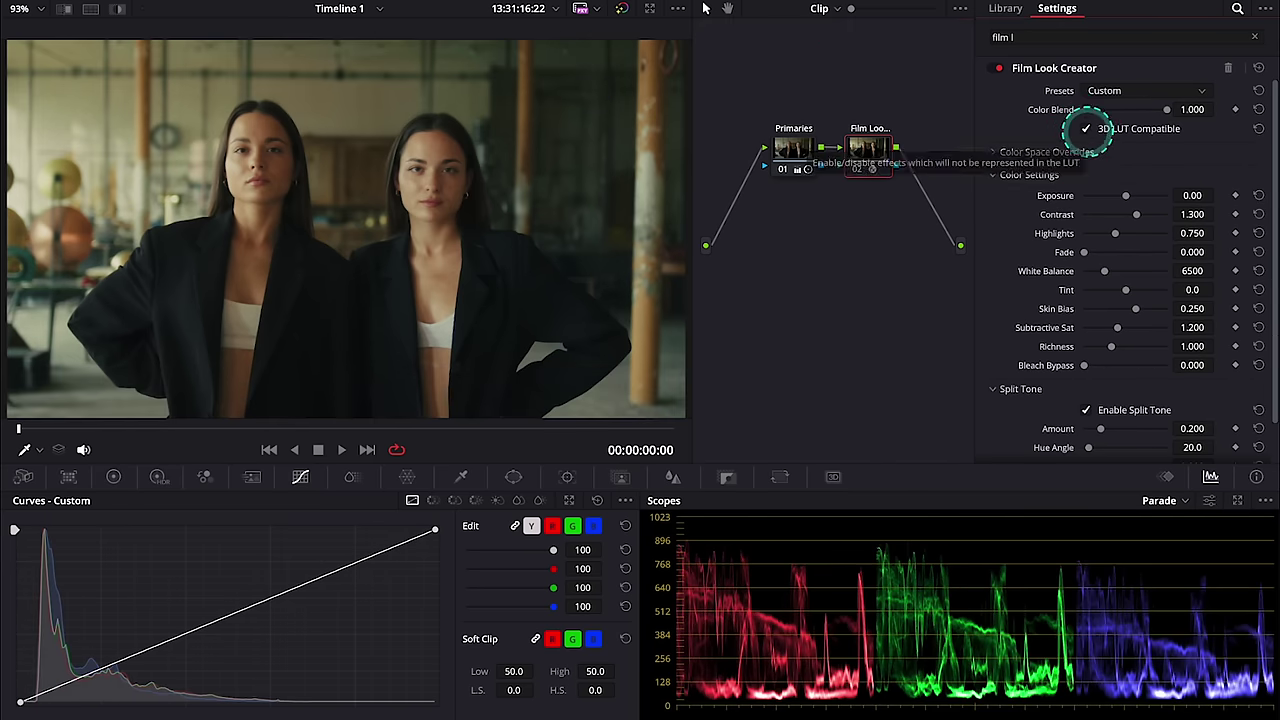
pyautogui.click(1088, 128)
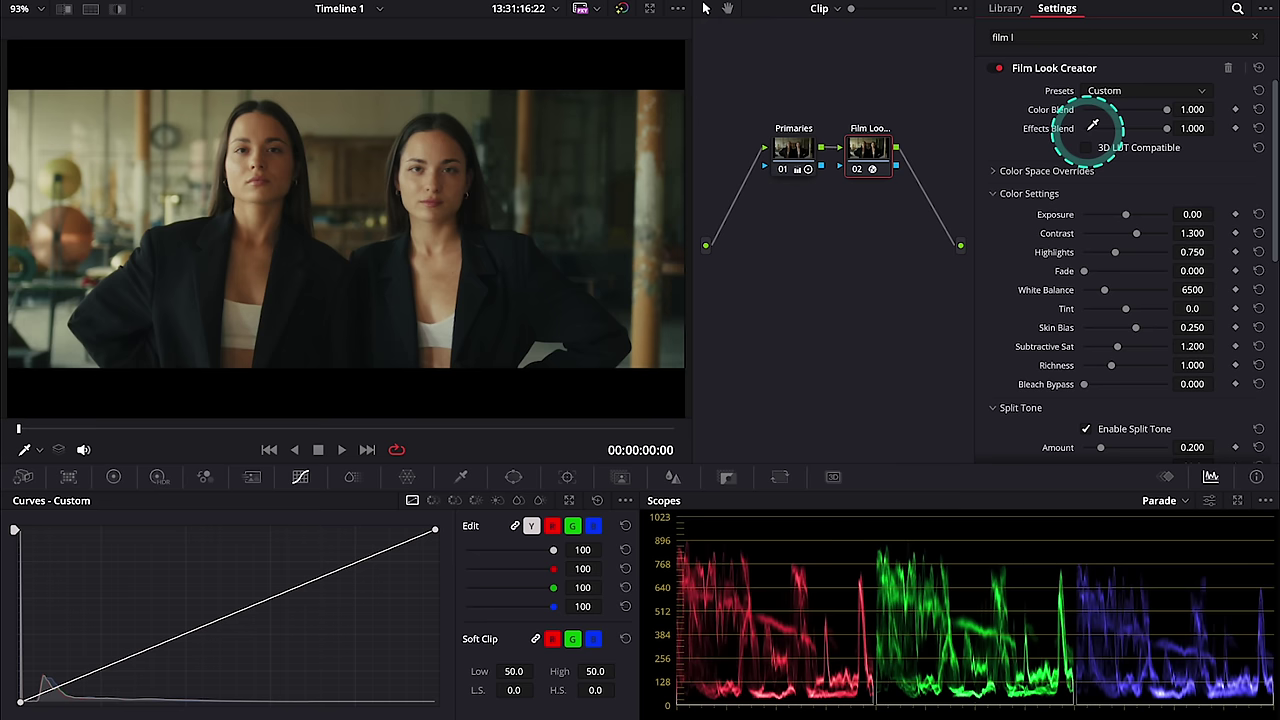
pyautogui.click(1155, 88)
pyautogui.click(1137, 210)
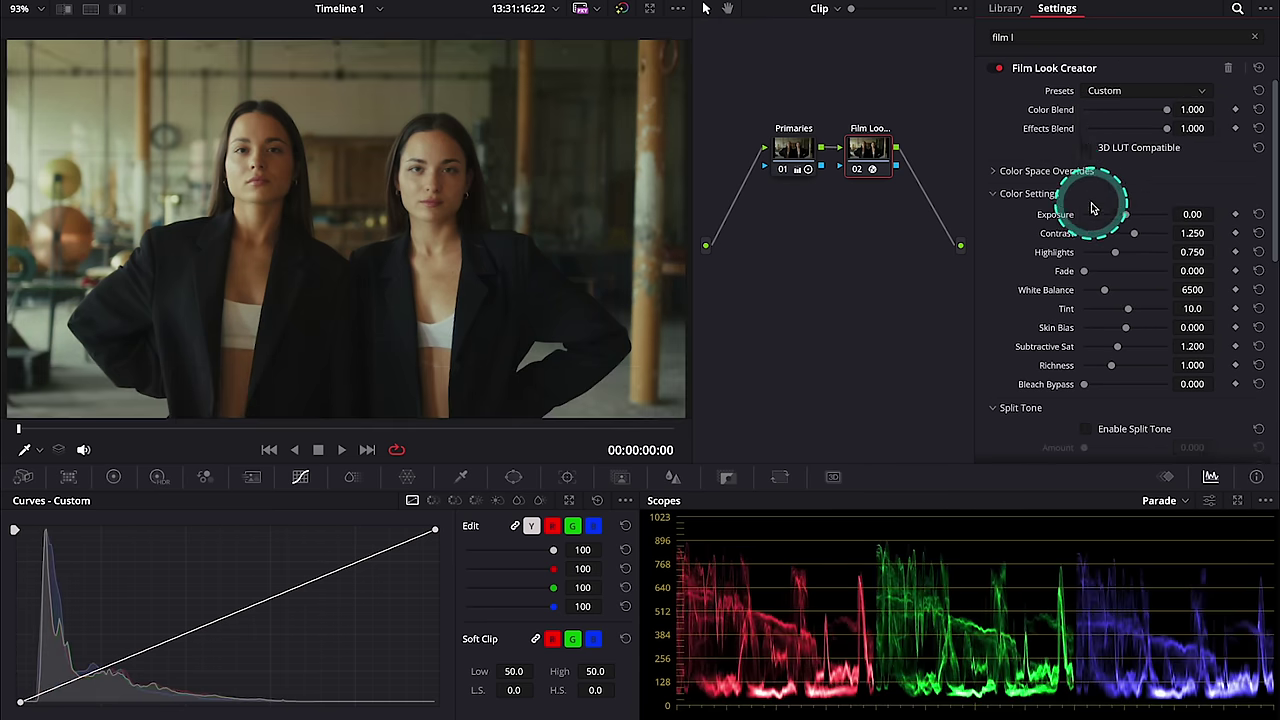
# Expand Color Space Overrides (Use timeline, D65) and scroll down to the Color Settings
pyautogui.click(999, 178)
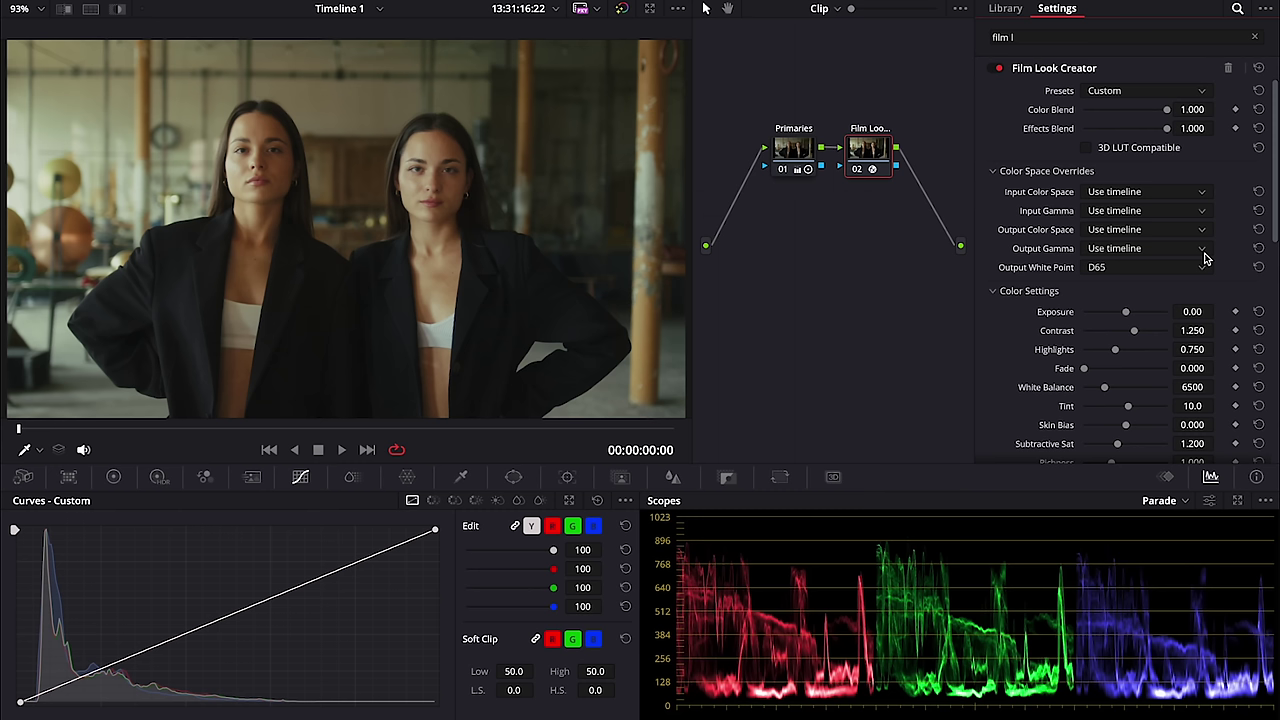
pyautogui.scroll(-3, 1205, 258)
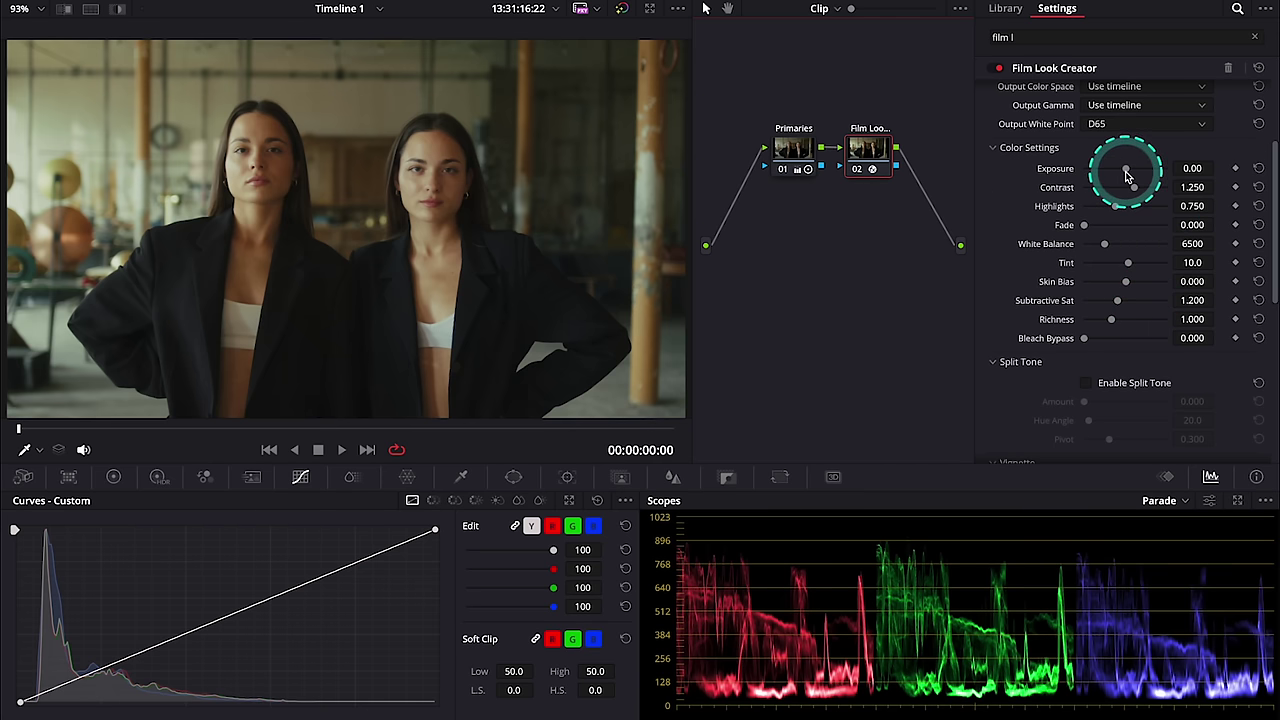
# Set Exposure to -0.23, Highlights to 0.787 and Fade to 0.221
pyautogui.moveTo(1126, 175)
pyautogui.mouseDown()
pyautogui.moveTo(1143, 170)
pyautogui.moveTo(1094, 177)
pyautogui.moveTo(1145, 173)
pyautogui.moveTo(1127, 175)
pyautogui.mouseUp()
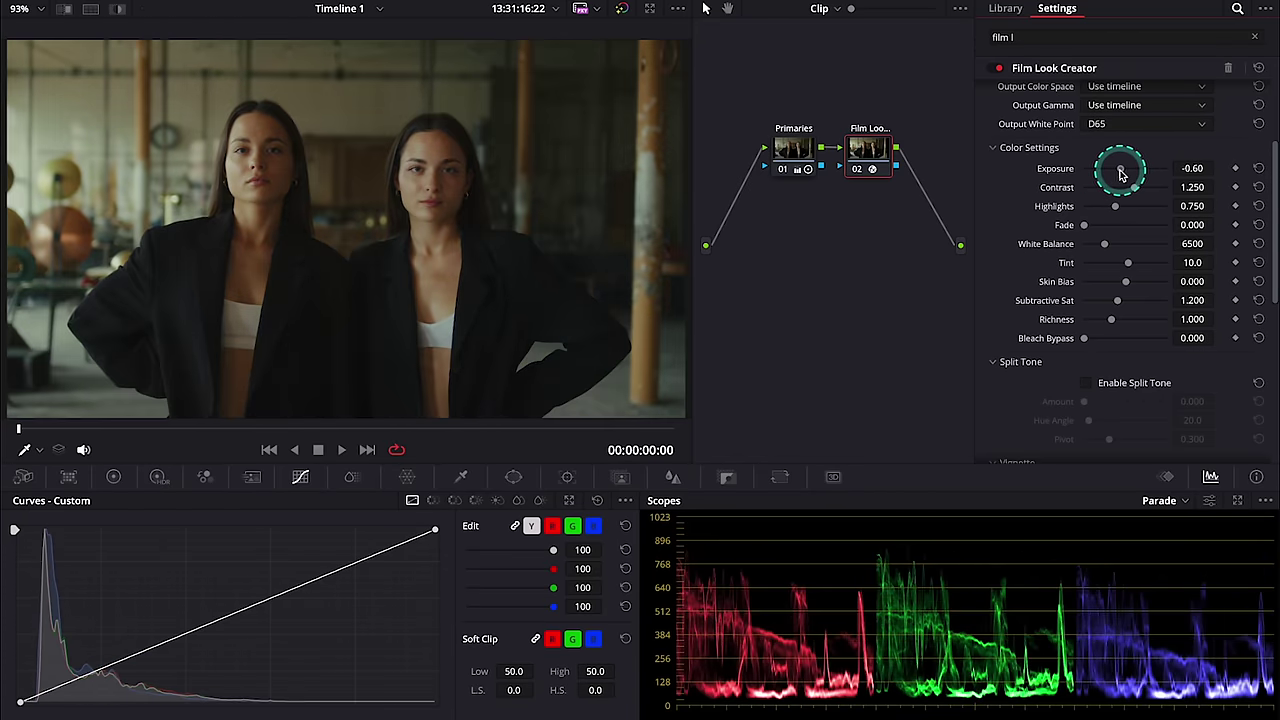
pyautogui.moveTo(1120, 173); pyautogui.dragTo(1131, 203)
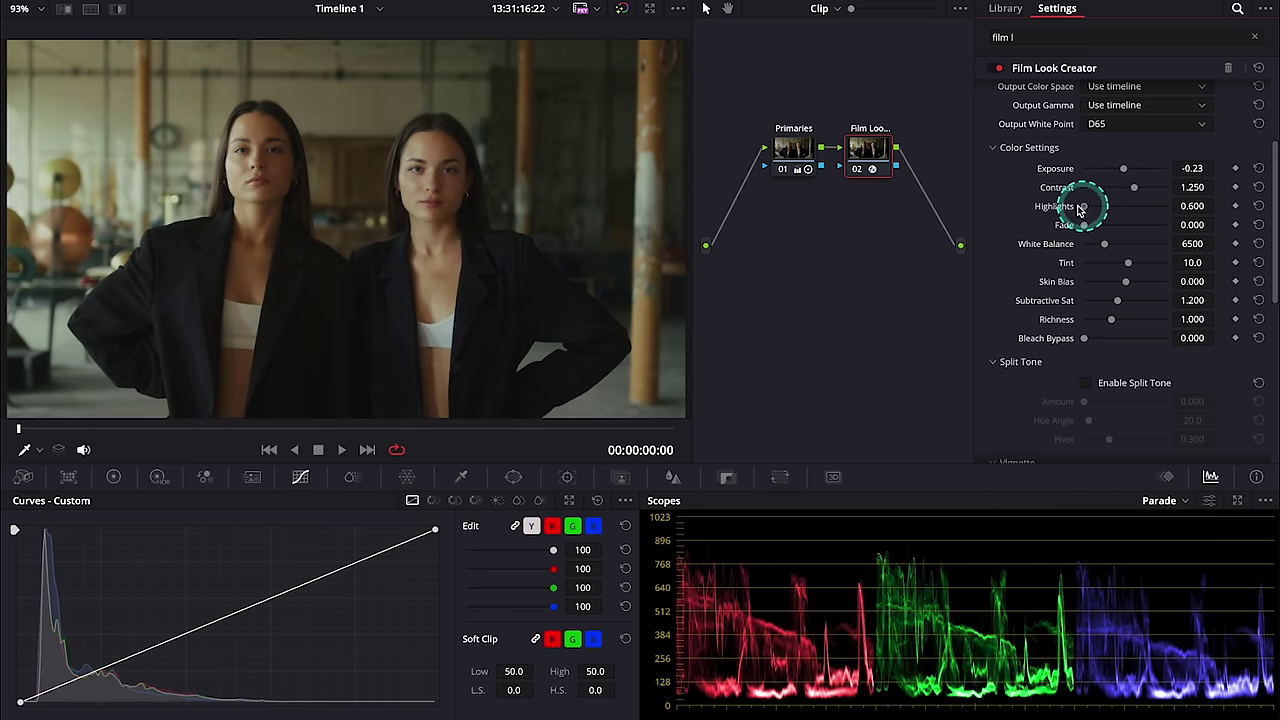
pyautogui.moveTo(1119, 209)
pyautogui.mouseDown()
pyautogui.moveTo(1172, 209)
pyautogui.moveTo(1123, 211)
pyautogui.mouseUp()
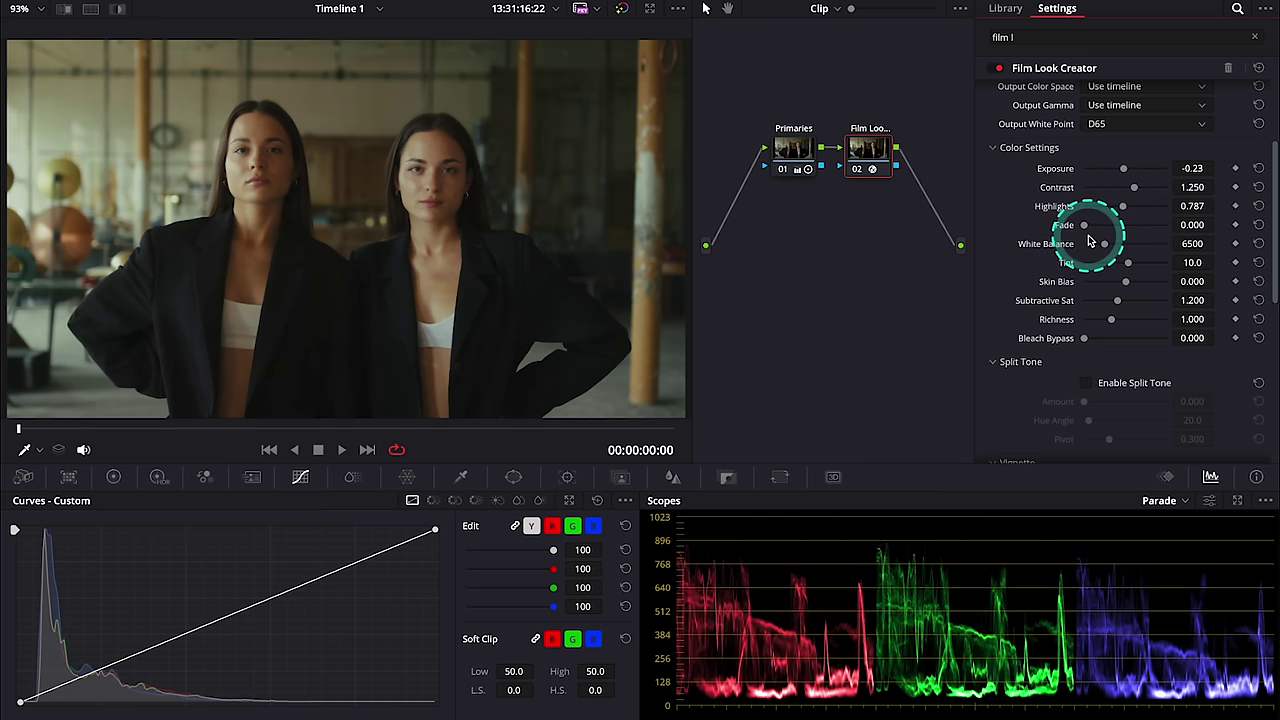
pyautogui.moveTo(1088, 228); pyautogui.dragTo(1129, 226)
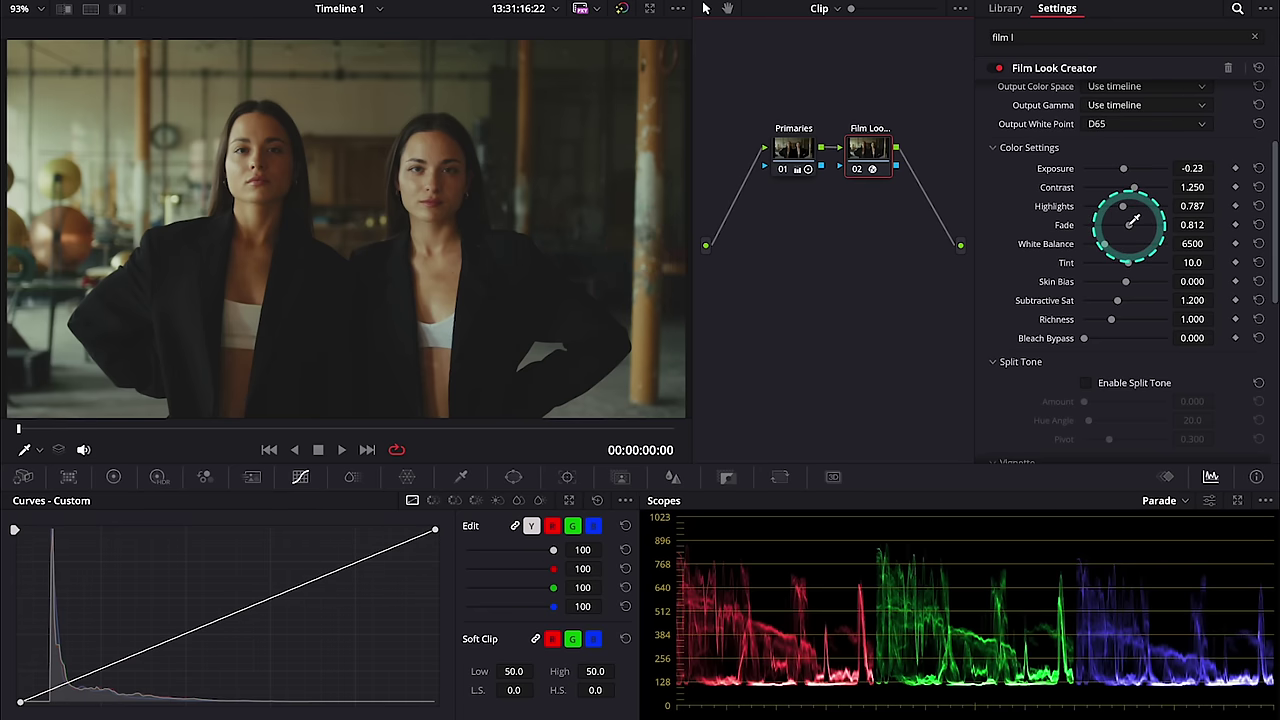
pyautogui.moveTo(1130, 225); pyautogui.dragTo(1099, 223)
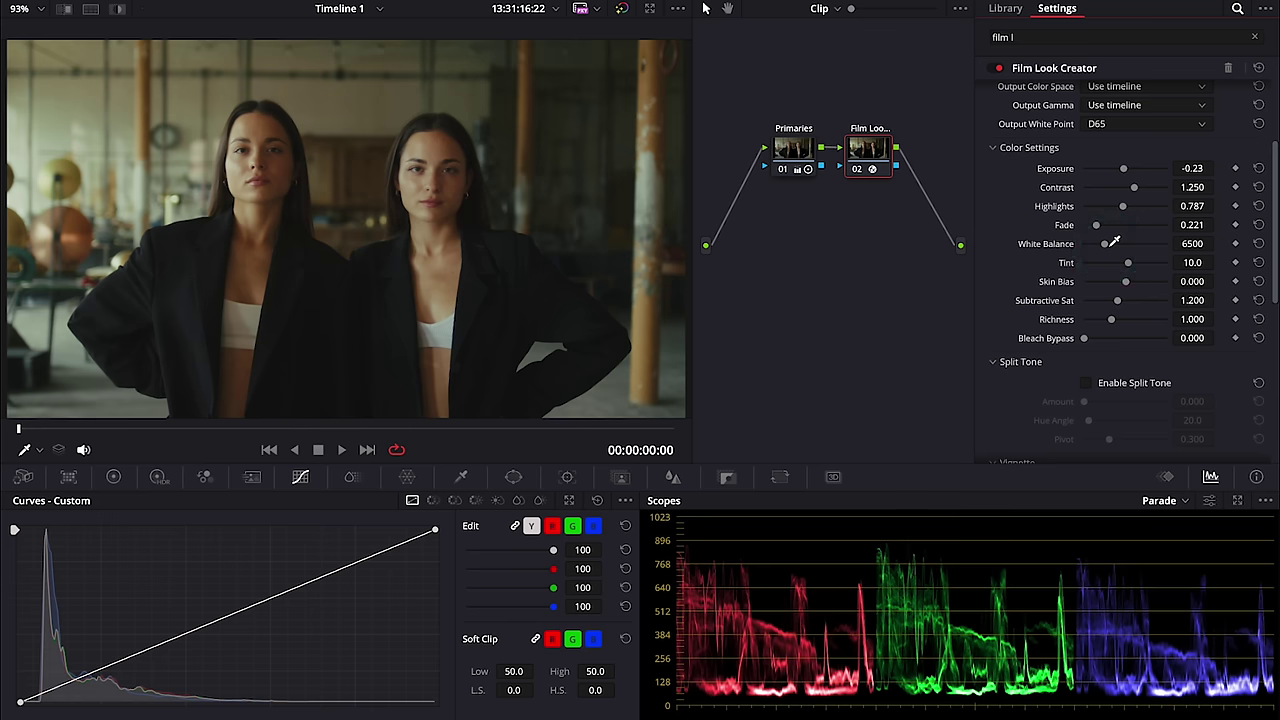
# Set White Balance 5465, Tint 12.4 and Skin Bias 0.028
pyautogui.moveTo(1109, 241)
pyautogui.mouseDown()
pyautogui.moveTo(1171, 241)
pyautogui.moveTo(1082, 244)
pyautogui.moveTo(1104, 245)
pyautogui.mouseUp()
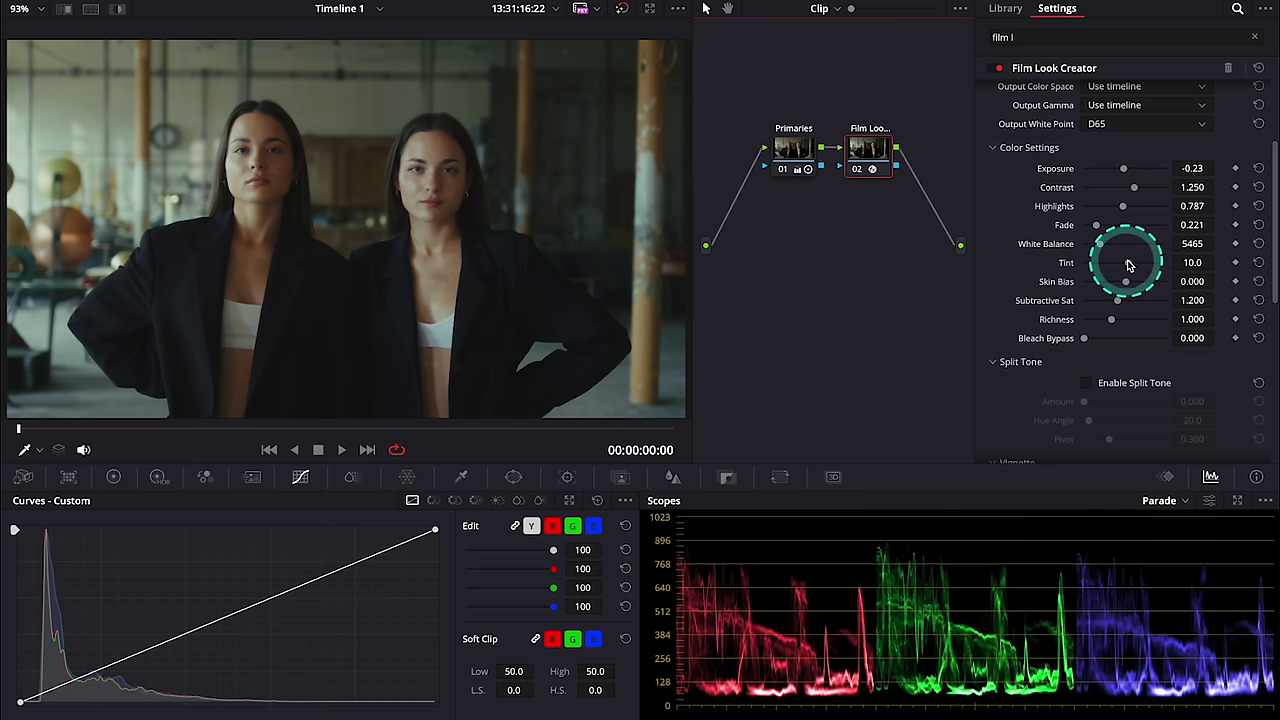
pyautogui.moveTo(1130, 265)
pyautogui.mouseDown()
pyautogui.moveTo(1089, 265)
pyautogui.moveTo(1152, 263)
pyautogui.moveTo(1128, 265)
pyautogui.mouseUp()
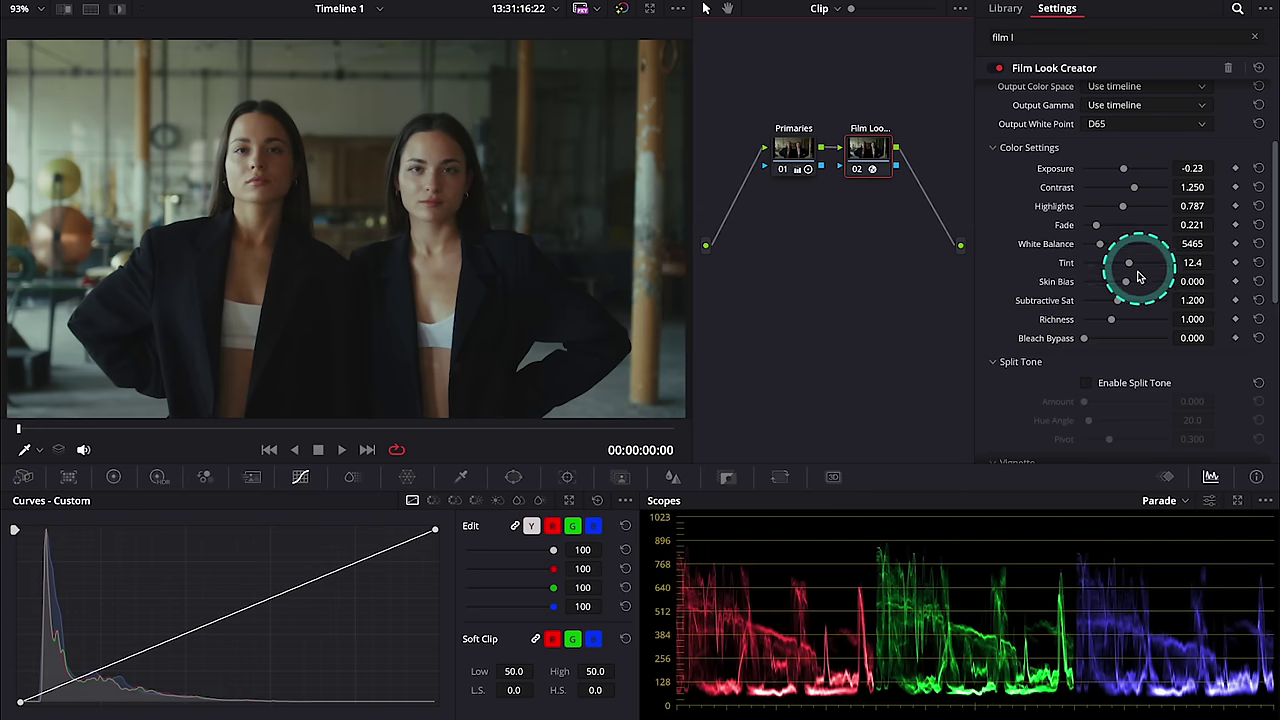
pyautogui.moveTo(1127, 284)
pyautogui.mouseDown()
pyautogui.moveTo(1194, 289)
pyautogui.moveTo(1052, 280)
pyautogui.moveTo(1122, 281)
pyautogui.mouseUp()
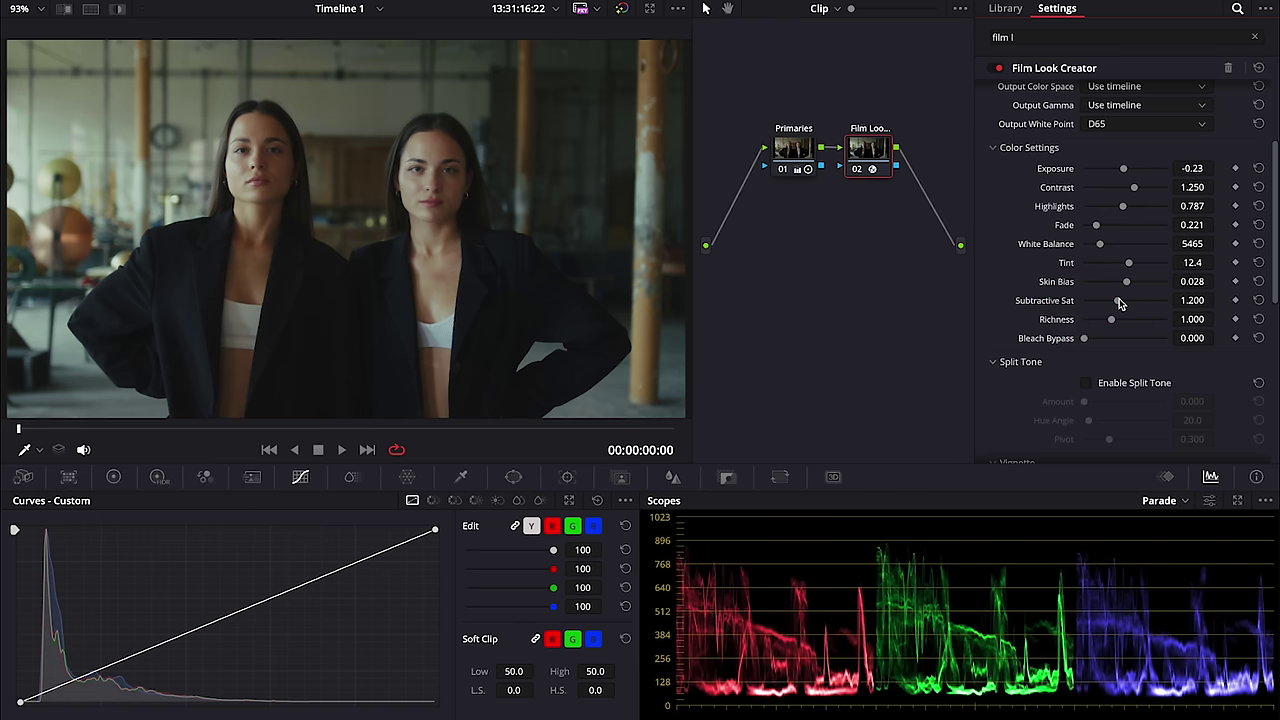
# Set Subtractive Sat 1.599, Richness 0.881 and Bleach Bypass 0.204
pyautogui.moveTo(1120, 303)
pyautogui.mouseDown()
pyautogui.moveTo(1164, 305)
pyautogui.moveTo(1066, 300)
pyautogui.moveTo(1121, 303)
pyautogui.moveTo(1133, 290)
pyautogui.moveTo(1113, 317)
pyautogui.moveTo(1181, 312)
pyautogui.moveTo(1076, 311)
pyautogui.moveTo(1130, 311)
pyautogui.moveTo(1112, 318)
pyautogui.mouseUp()
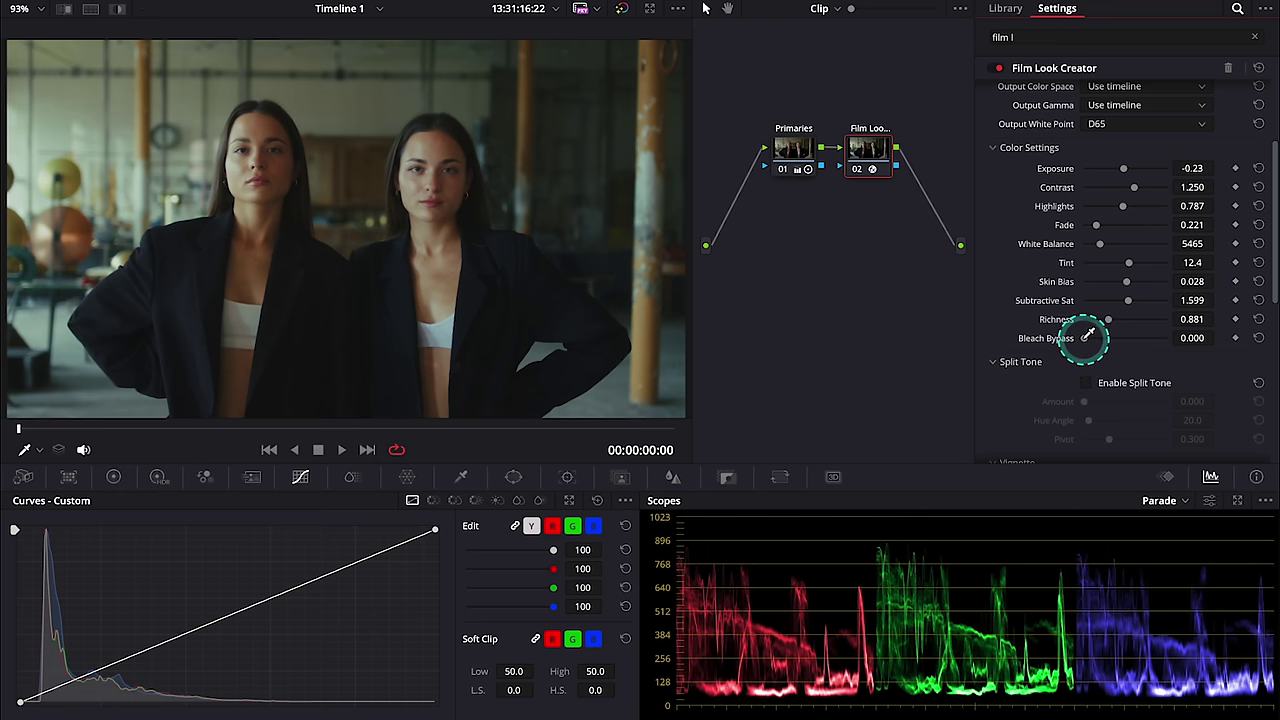
pyautogui.moveTo(1088, 337)
pyautogui.mouseDown()
pyautogui.moveTo(1185, 339)
pyautogui.moveTo(1077, 343)
pyautogui.moveTo(1120, 344)
pyautogui.moveTo(1100, 344)
pyautogui.mouseUp()
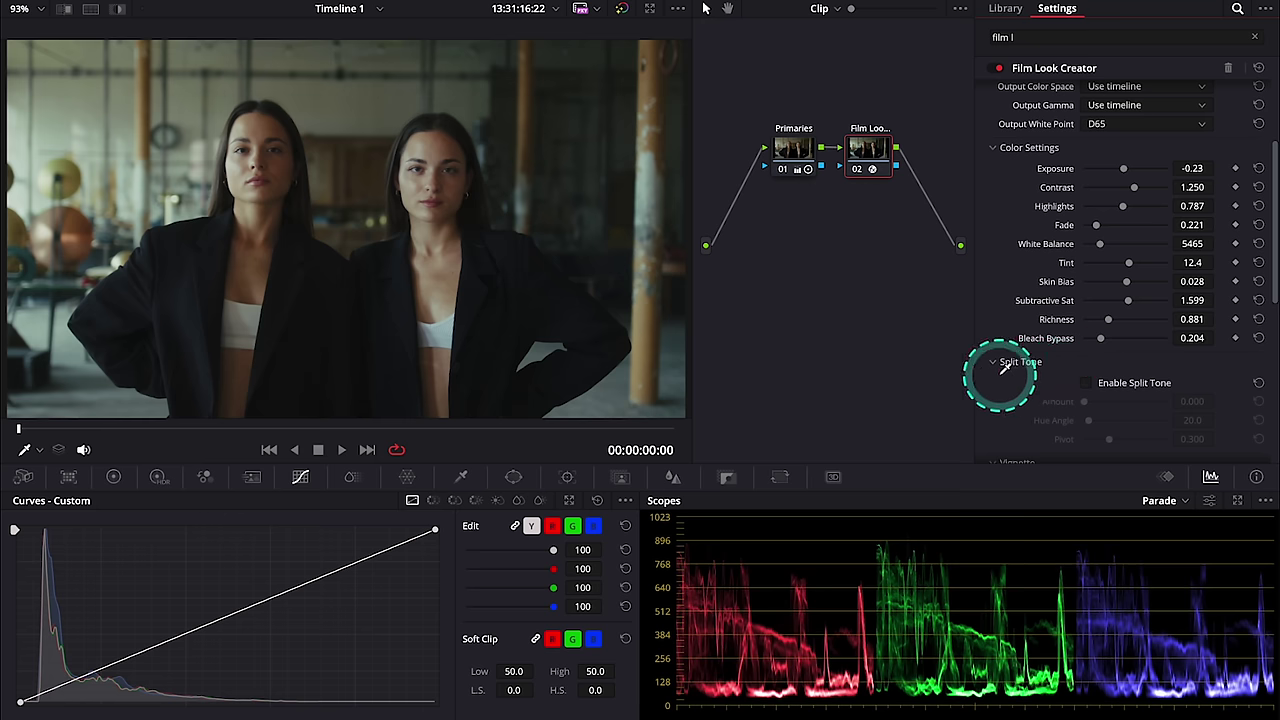
# Enable Split Tone with Amount 0.238, Hue Angle 0.0 and Pivot 0.266
pyautogui.scroll(-3, 1123, 355)
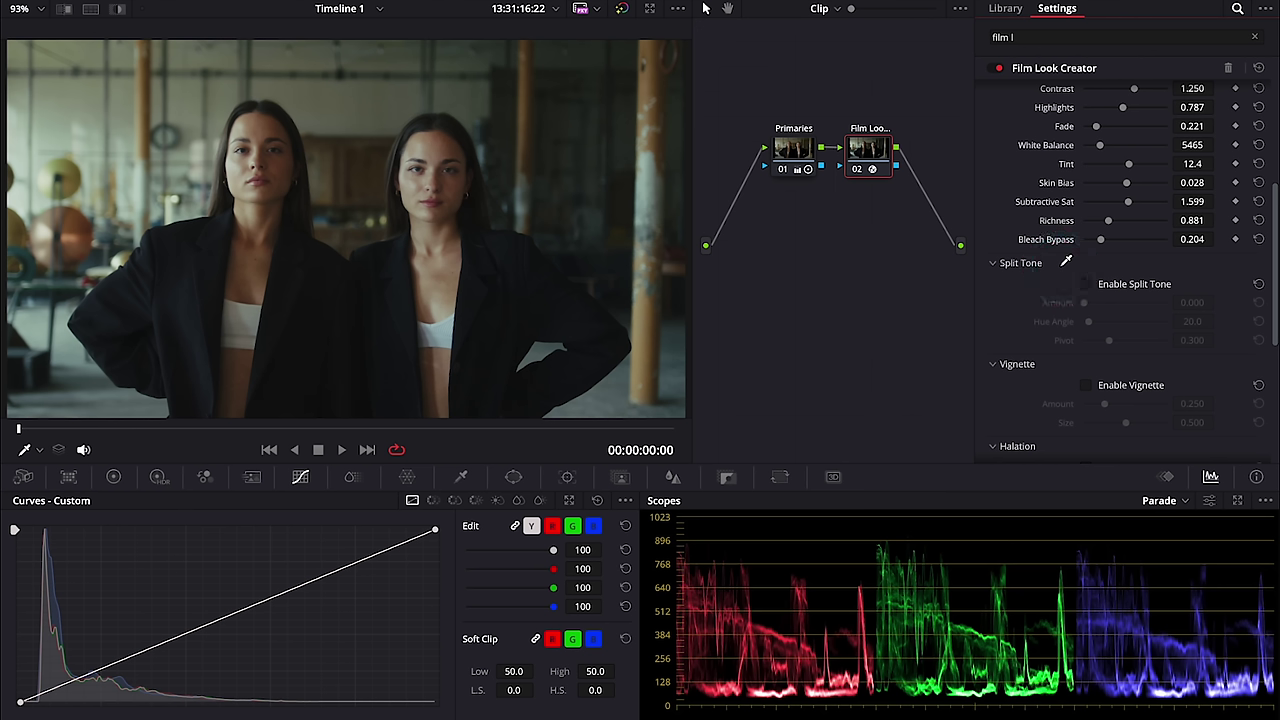
pyautogui.click(1086, 283)
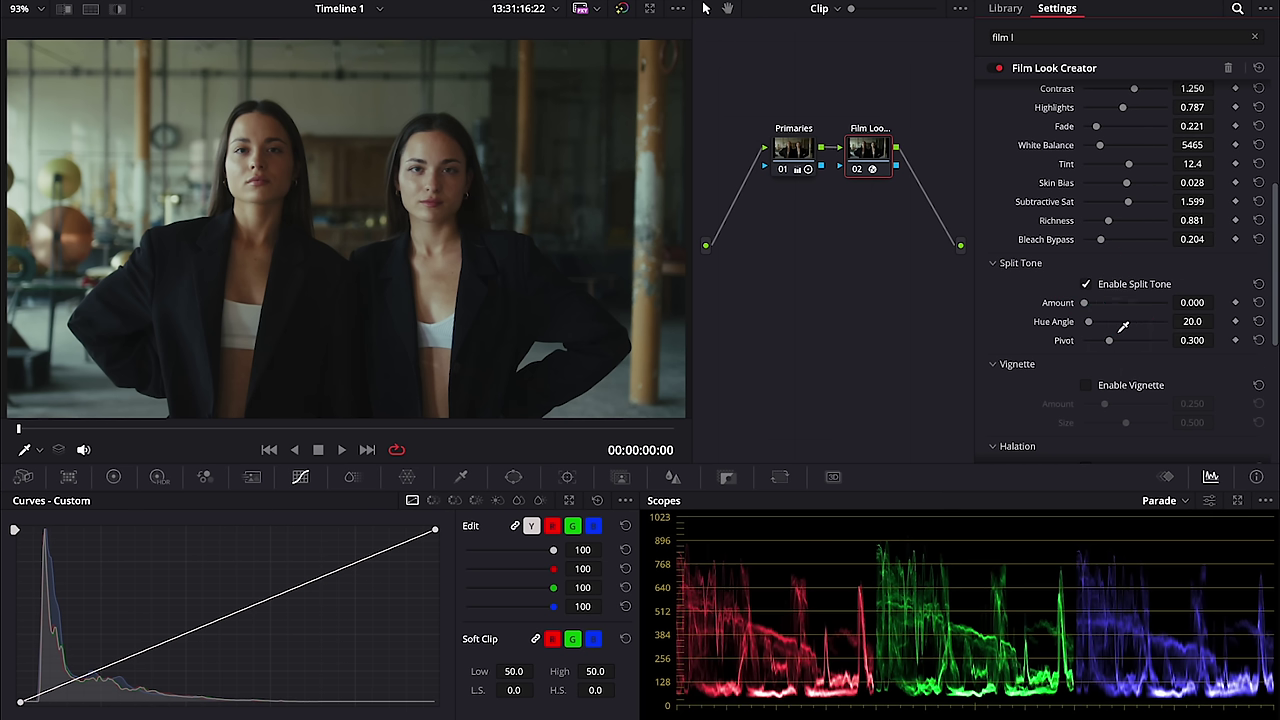
pyautogui.click(1122, 327)
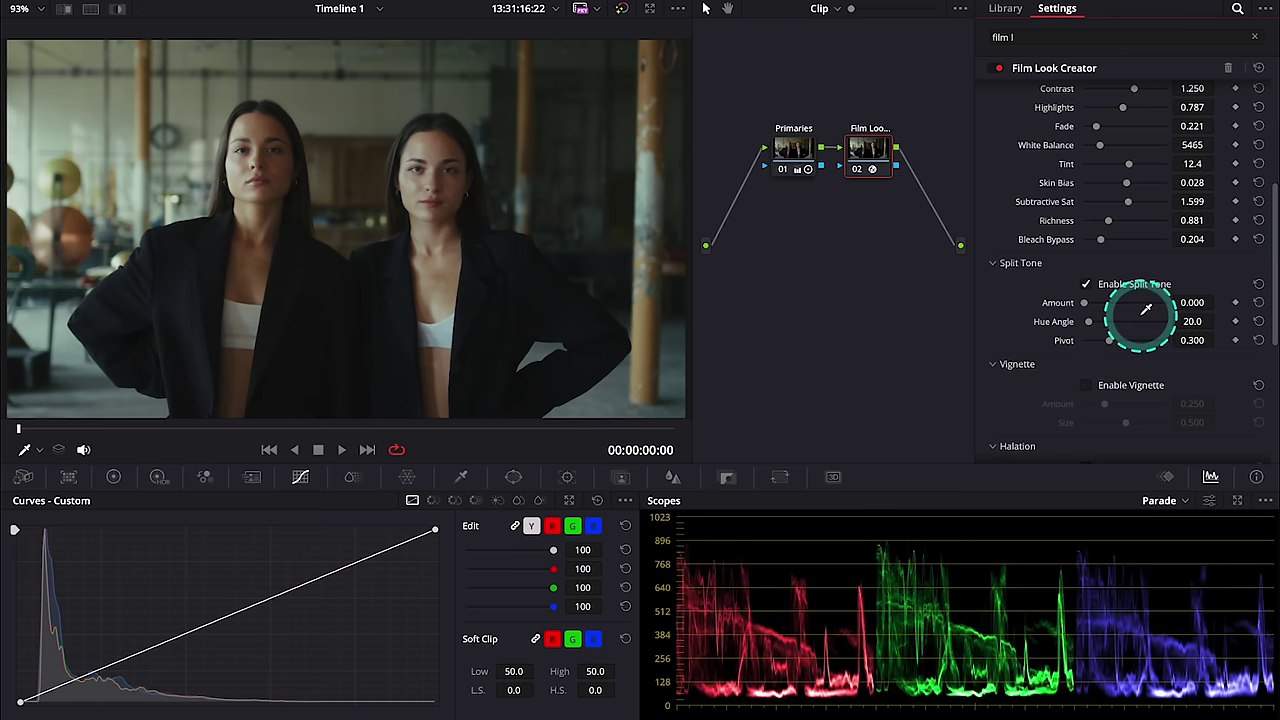
pyautogui.moveTo(1084, 302); pyautogui.dragTo(1160, 294)
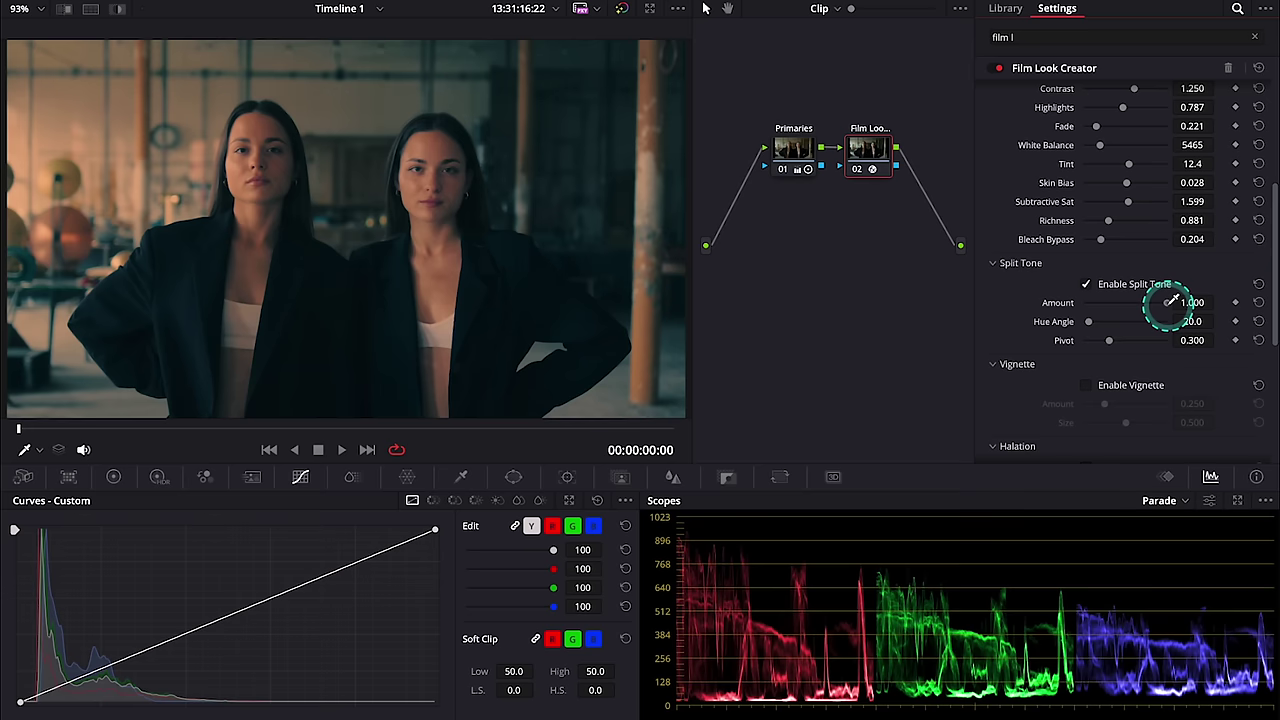
pyautogui.moveTo(1171, 289); pyautogui.dragTo(1104, 300)
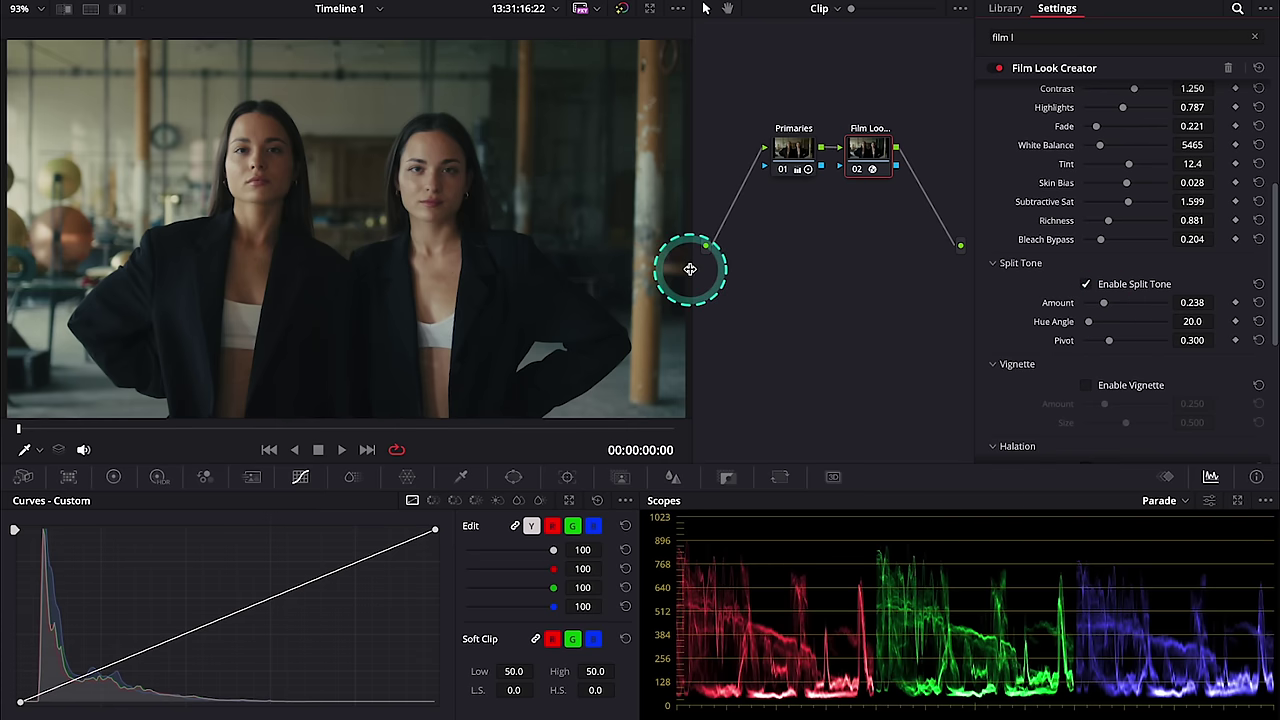
pyautogui.moveTo(1088, 321); pyautogui.dragTo(1127, 348)
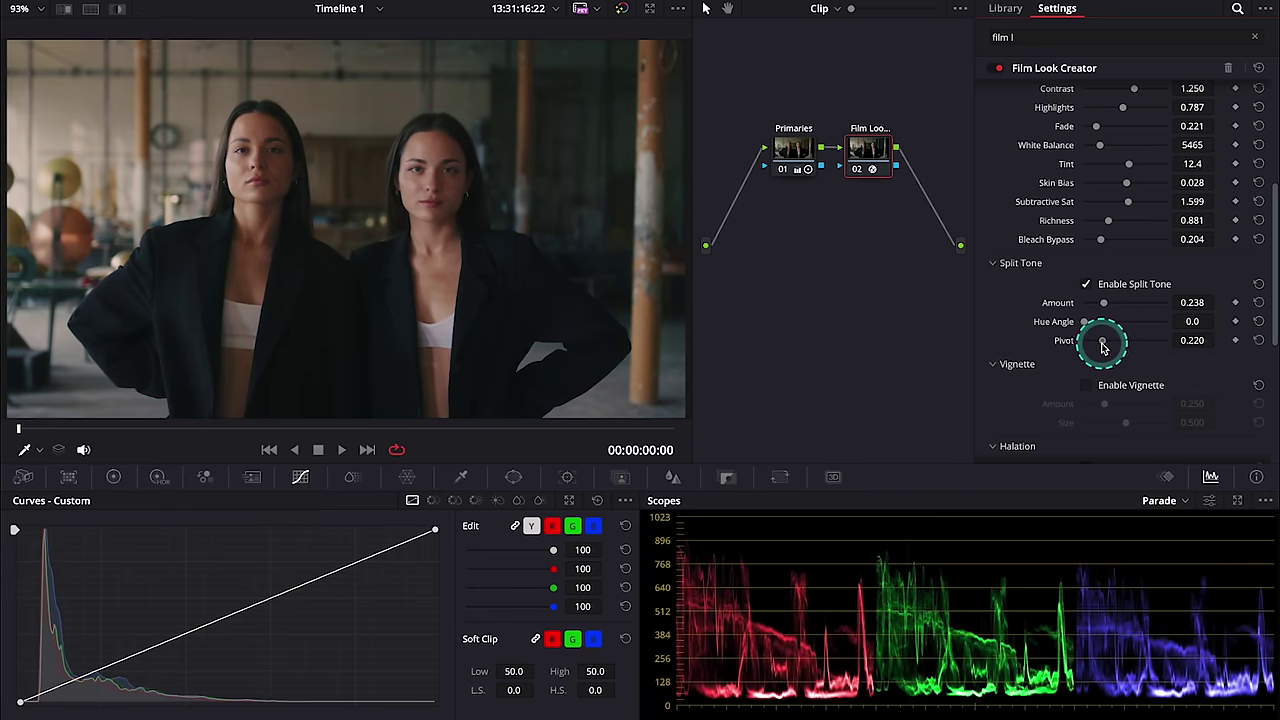
pyautogui.moveTo(1104, 347)
pyautogui.mouseDown()
pyautogui.moveTo(1072, 350)
pyautogui.moveTo(1107, 351)
pyautogui.mouseUp()
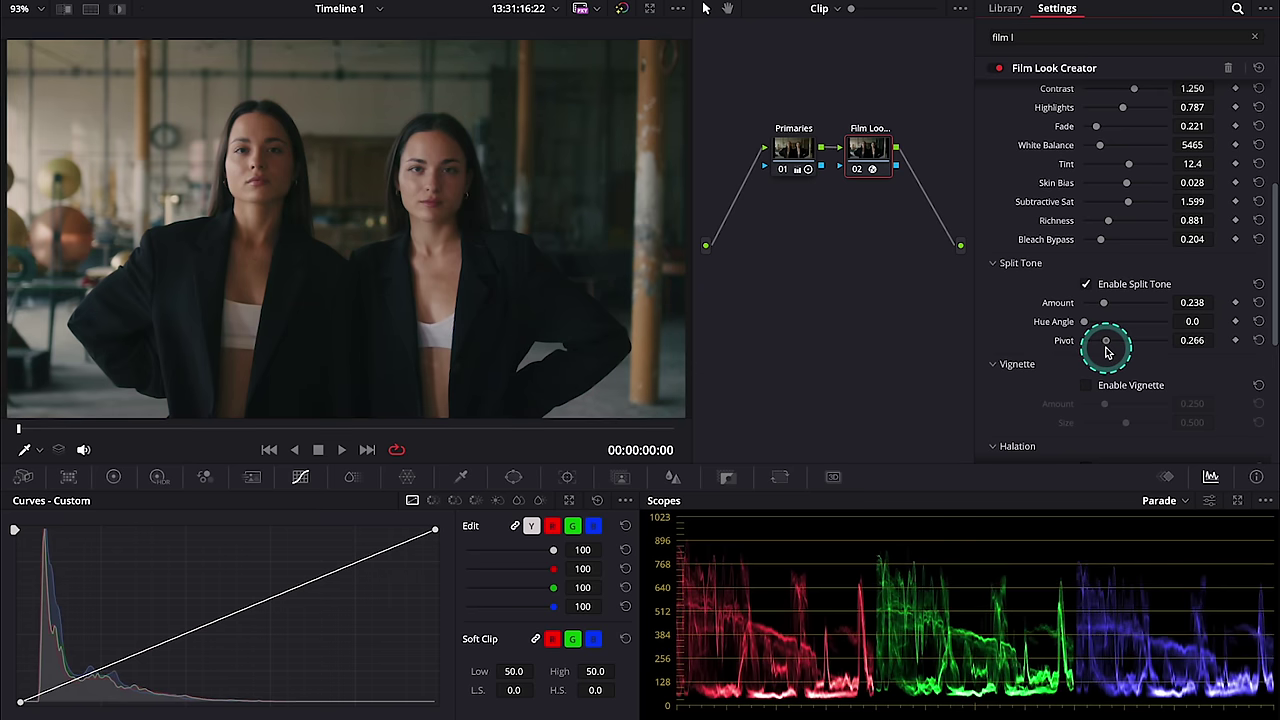
# Enable Vignette with Amount 0.660 and Size 0.303
pyautogui.scroll(-4, 1160, 321)
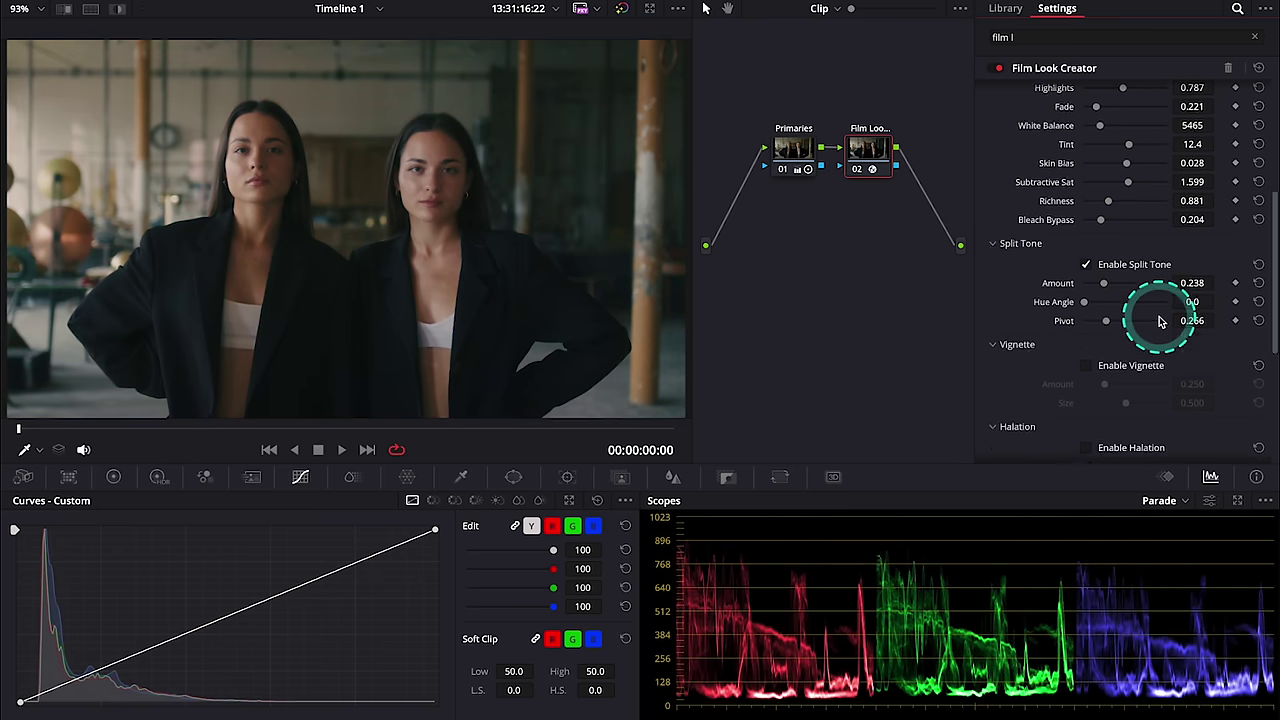
pyautogui.scroll(-1, 1160, 321)
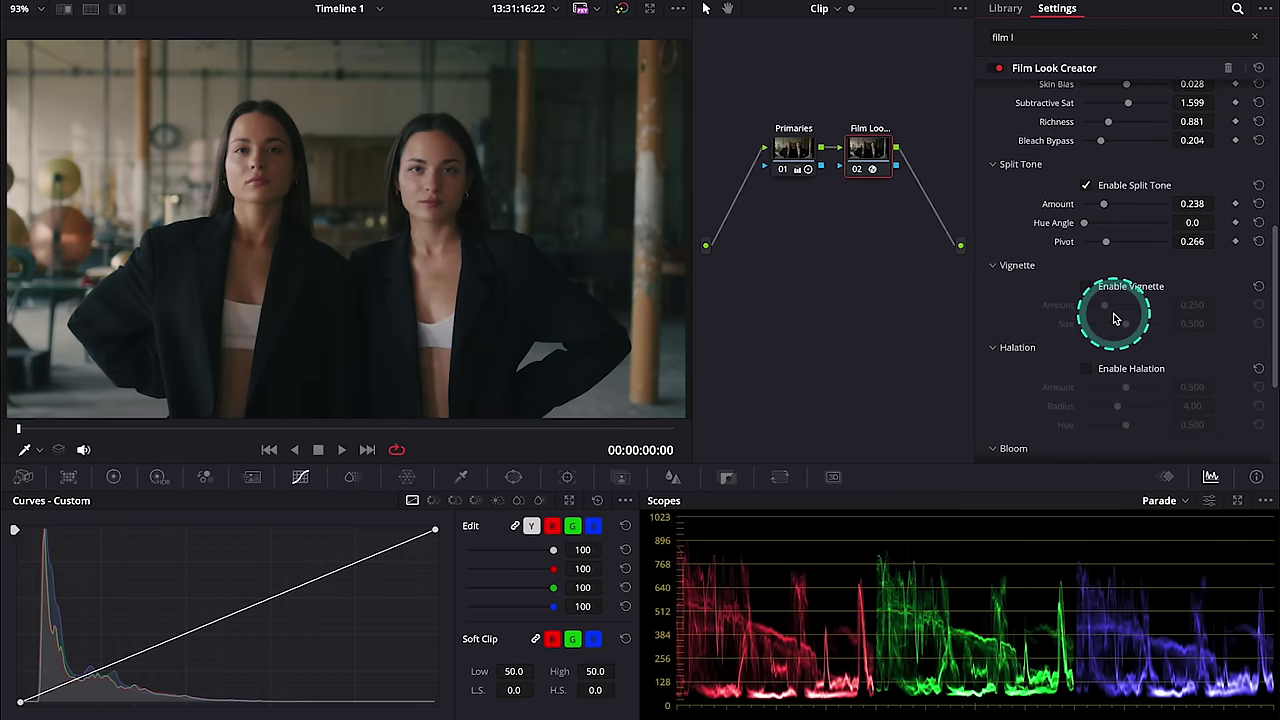
pyautogui.click(1087, 288)
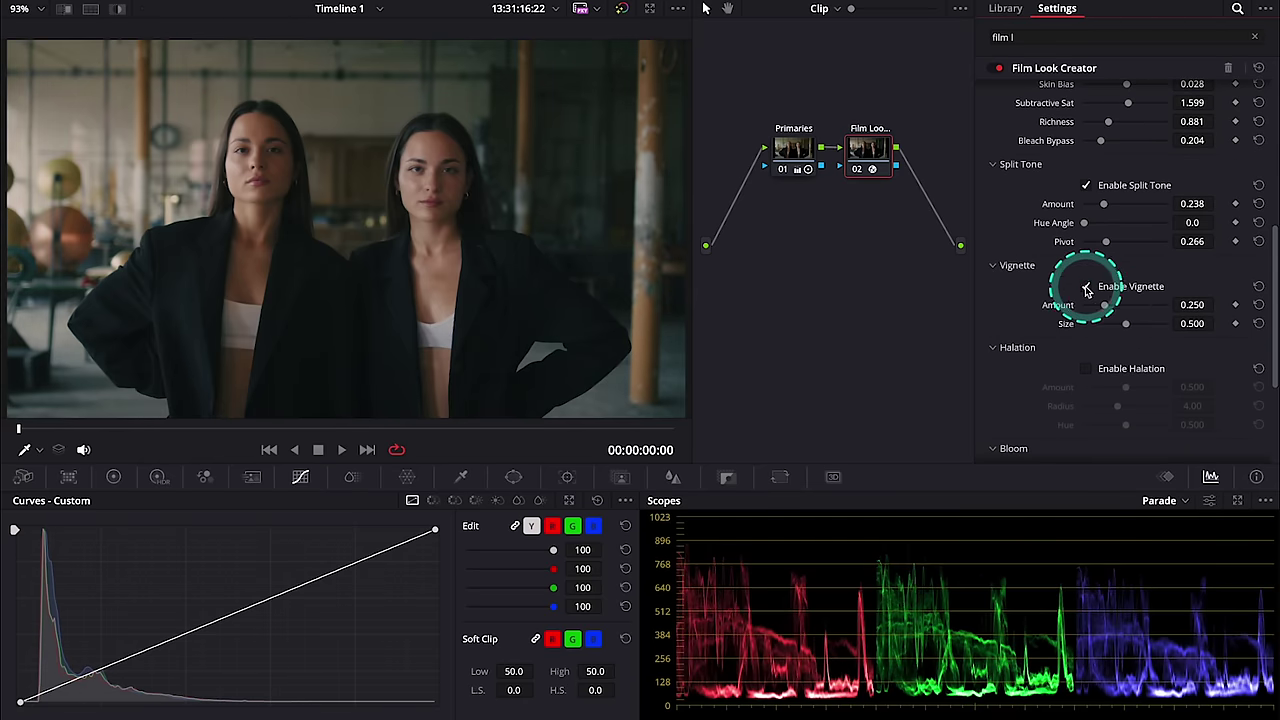
pyautogui.moveTo(1117, 305)
pyautogui.mouseDown()
pyautogui.moveTo(1128, 306)
pyautogui.moveTo(1107, 312)
pyautogui.moveTo(1155, 326)
pyautogui.moveTo(1109, 325)
pyautogui.mouseUp()
pyautogui.scroll(-2, 1117, 312)
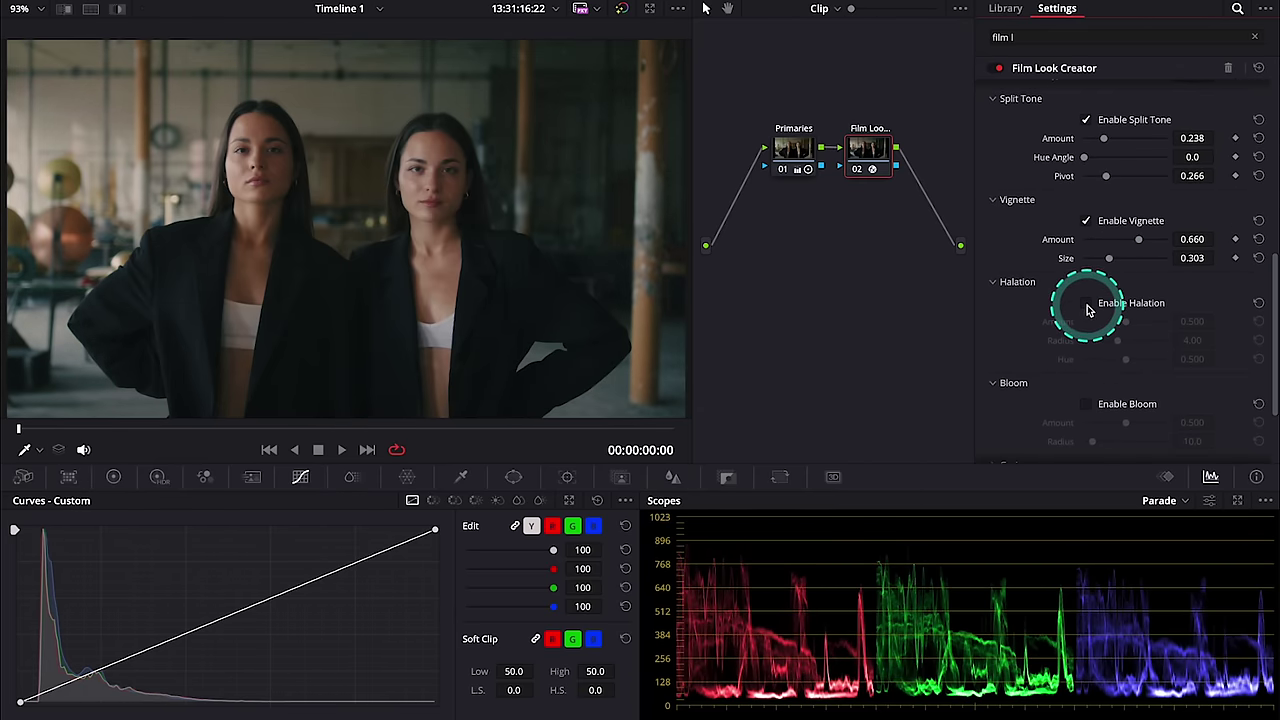
# Enable Halation, toggling it off and on to compare the effect
pyautogui.click(1087, 304)
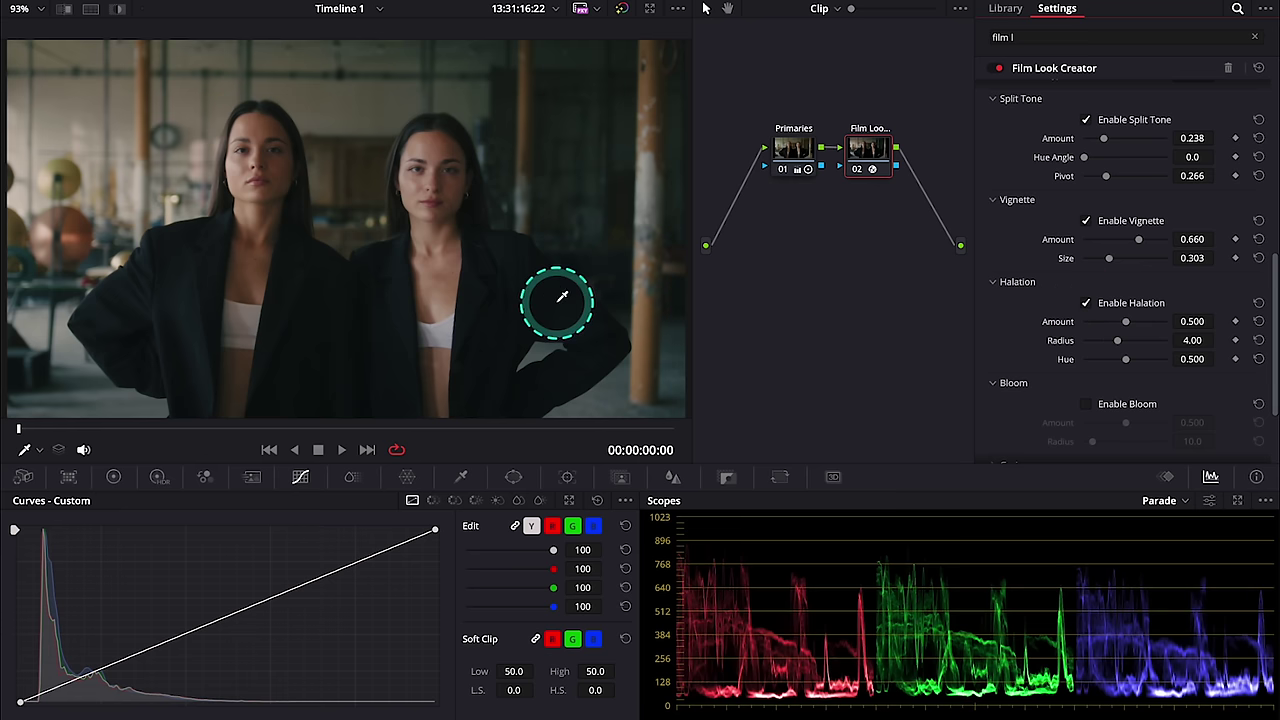
pyautogui.scroll(5, 258, 186)
pyautogui.scroll(5, 262, 178)
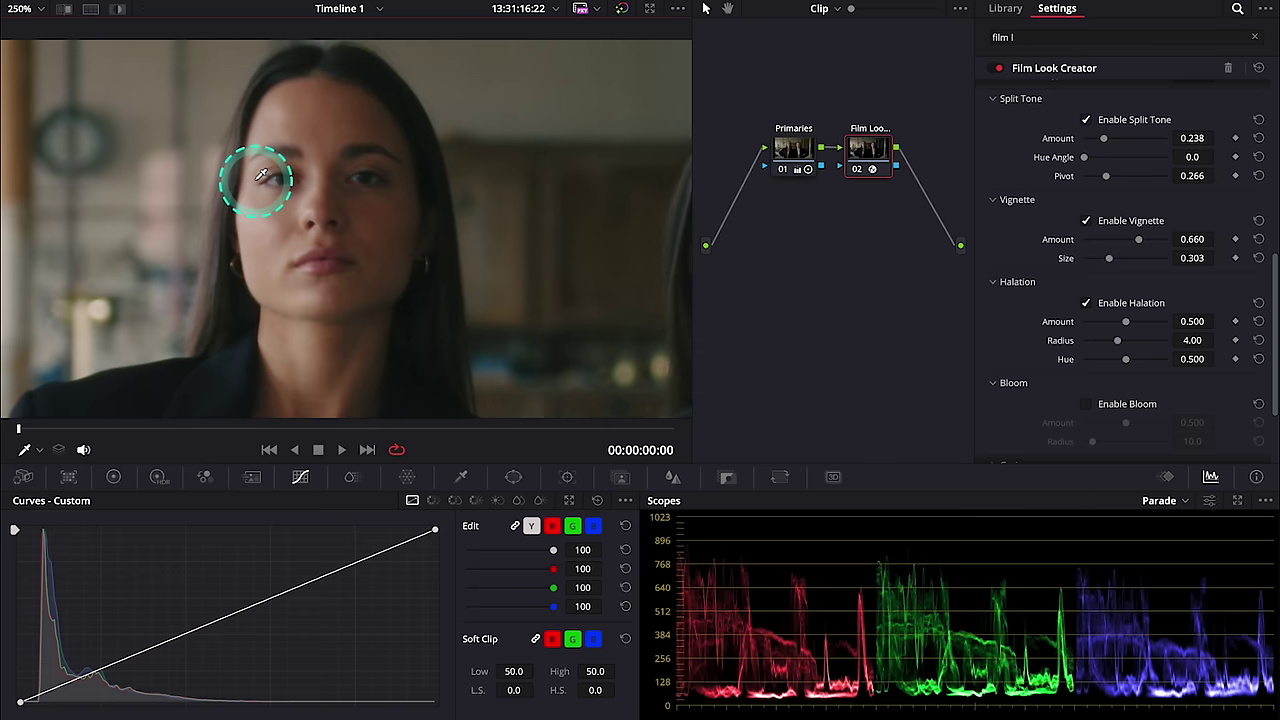
pyautogui.scroll(2, 262, 177)
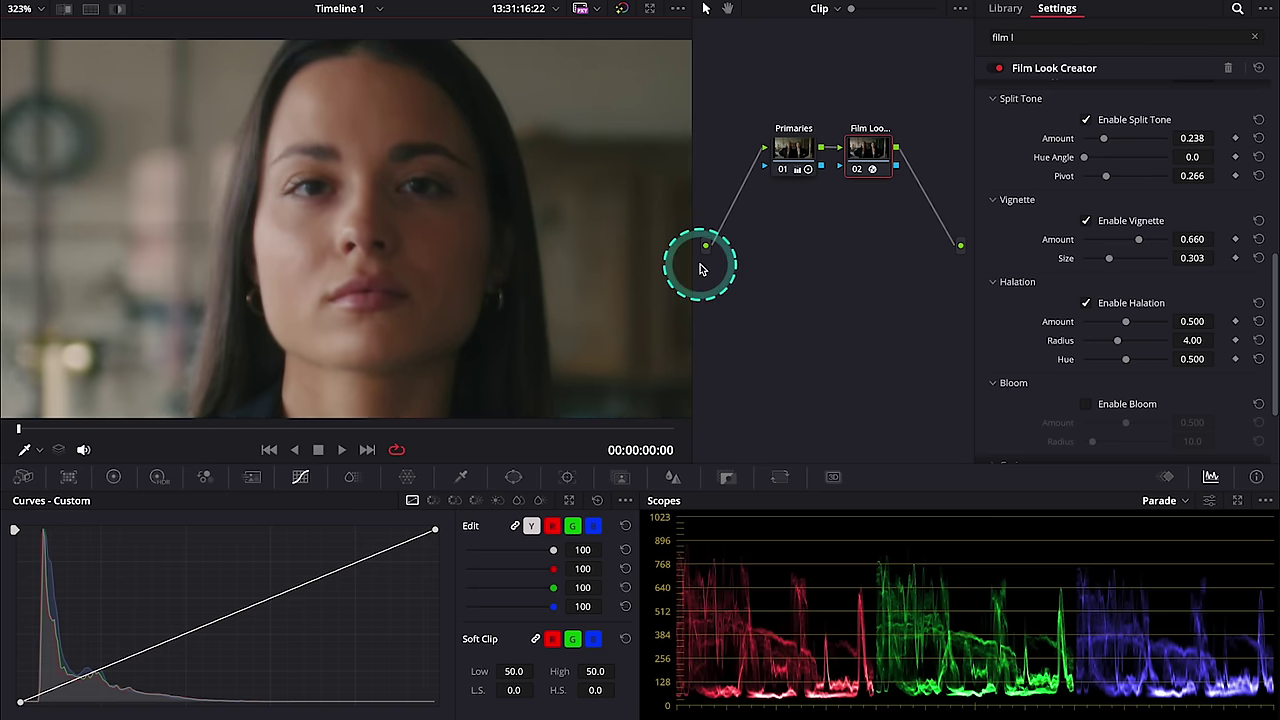
pyautogui.click(1088, 303)
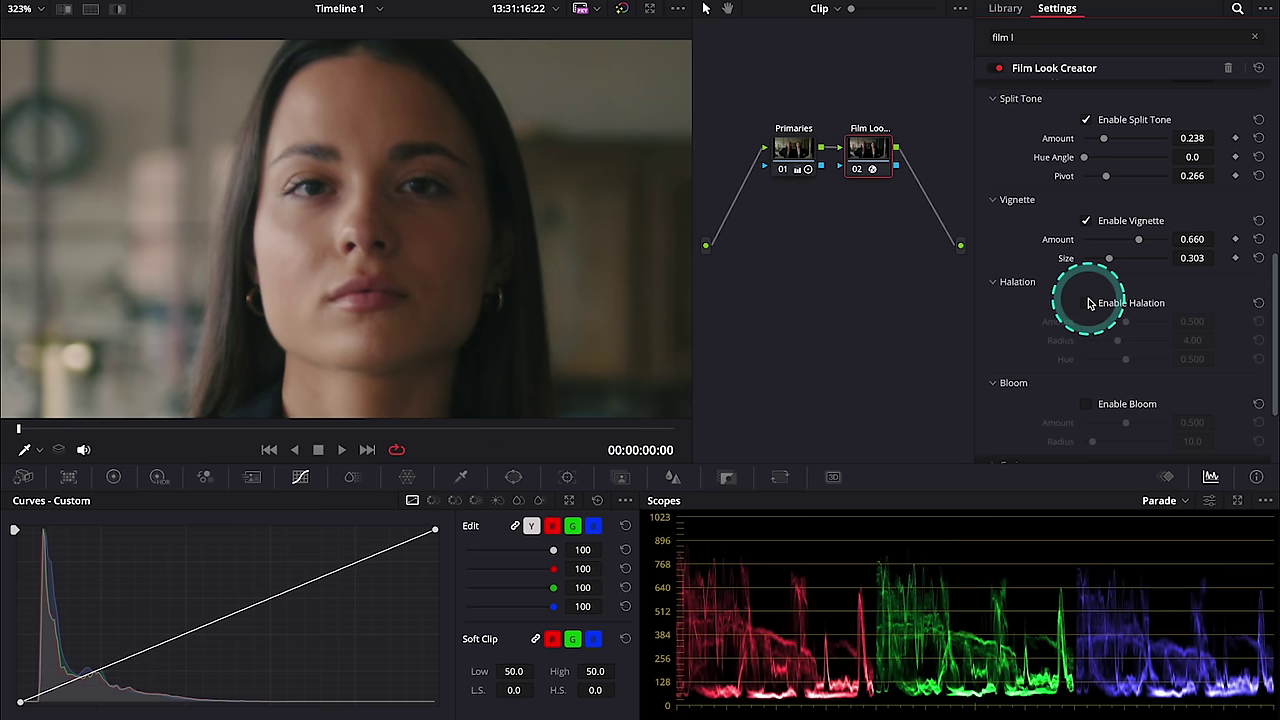
pyautogui.click(1088, 303)
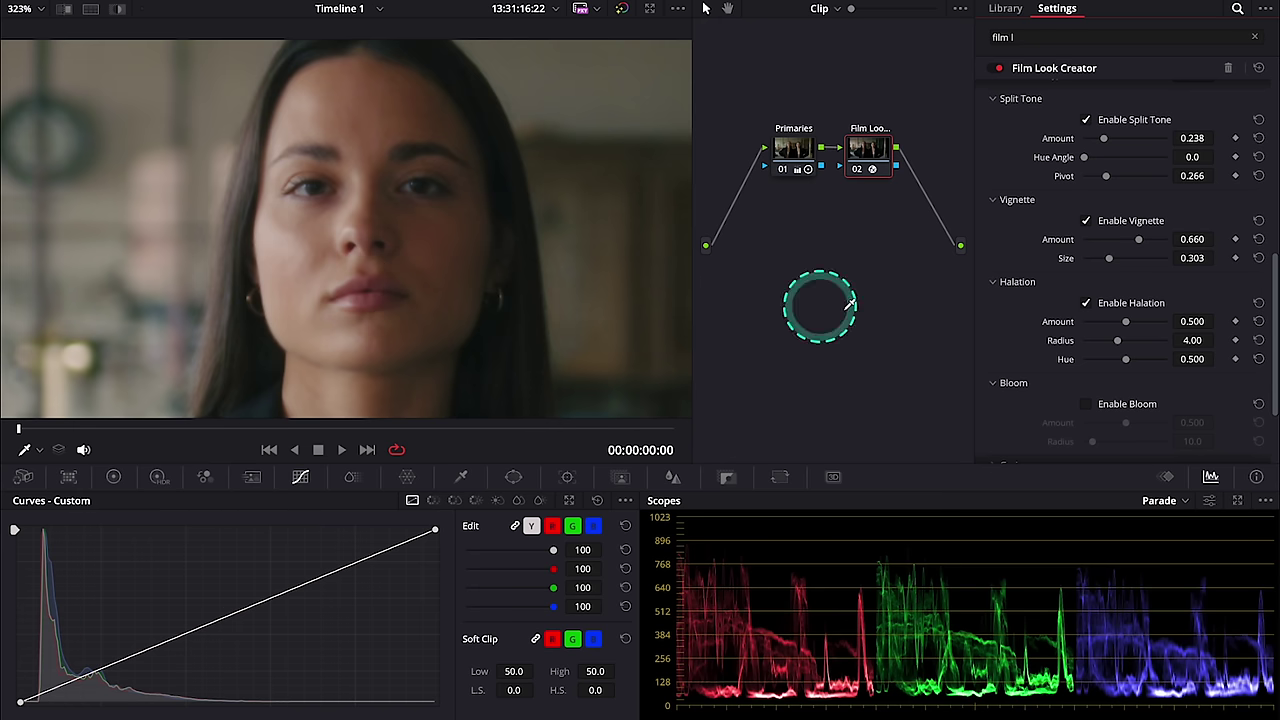
# Set Halation Amount to 0.386, widen the Radius, and set Hue to 0.000
pyautogui.moveTo(1146, 321); pyautogui.dragTo(1194, 322)
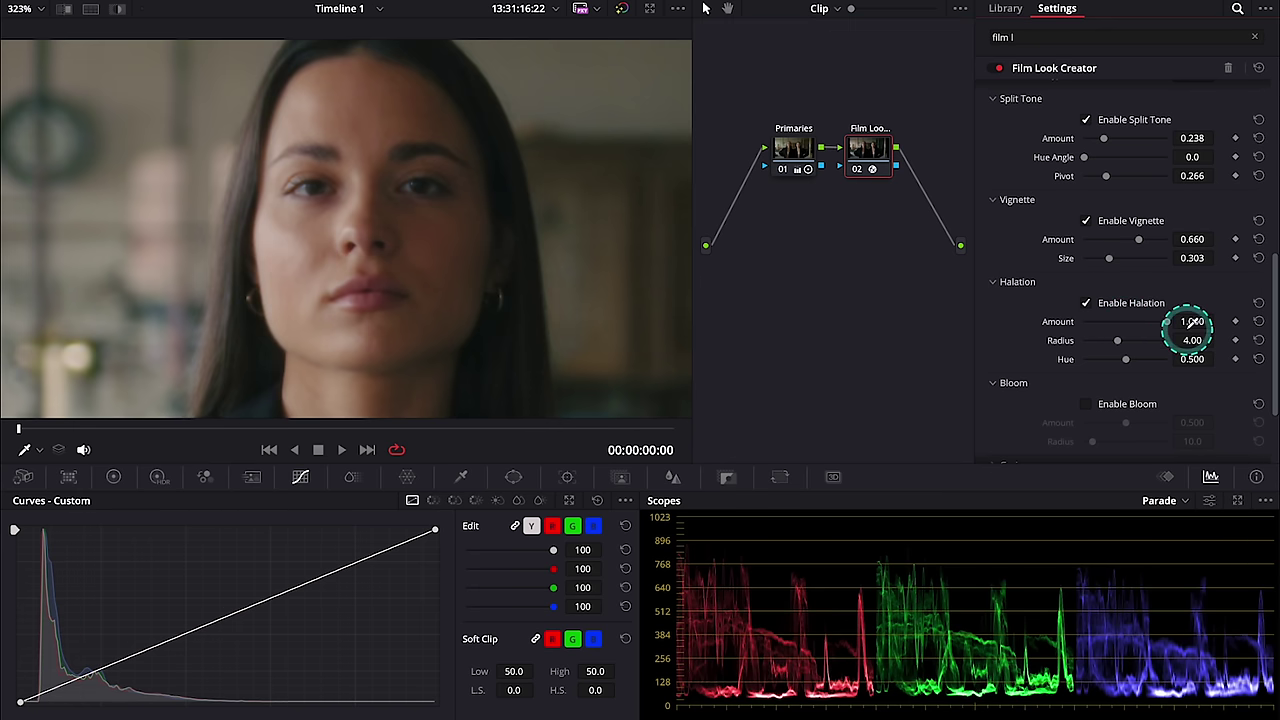
pyautogui.moveTo(1120, 340); pyautogui.dragTo(1167, 341)
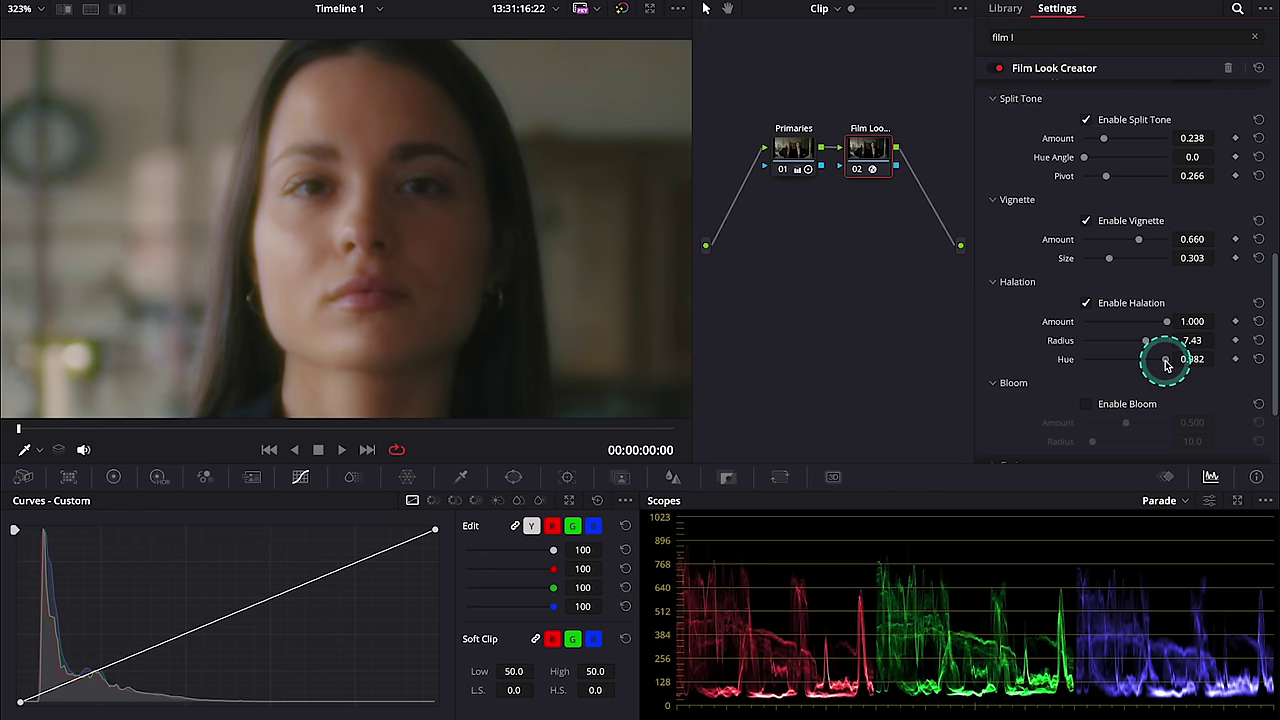
pyautogui.moveTo(1166, 362); pyautogui.dragTo(1083, 362)
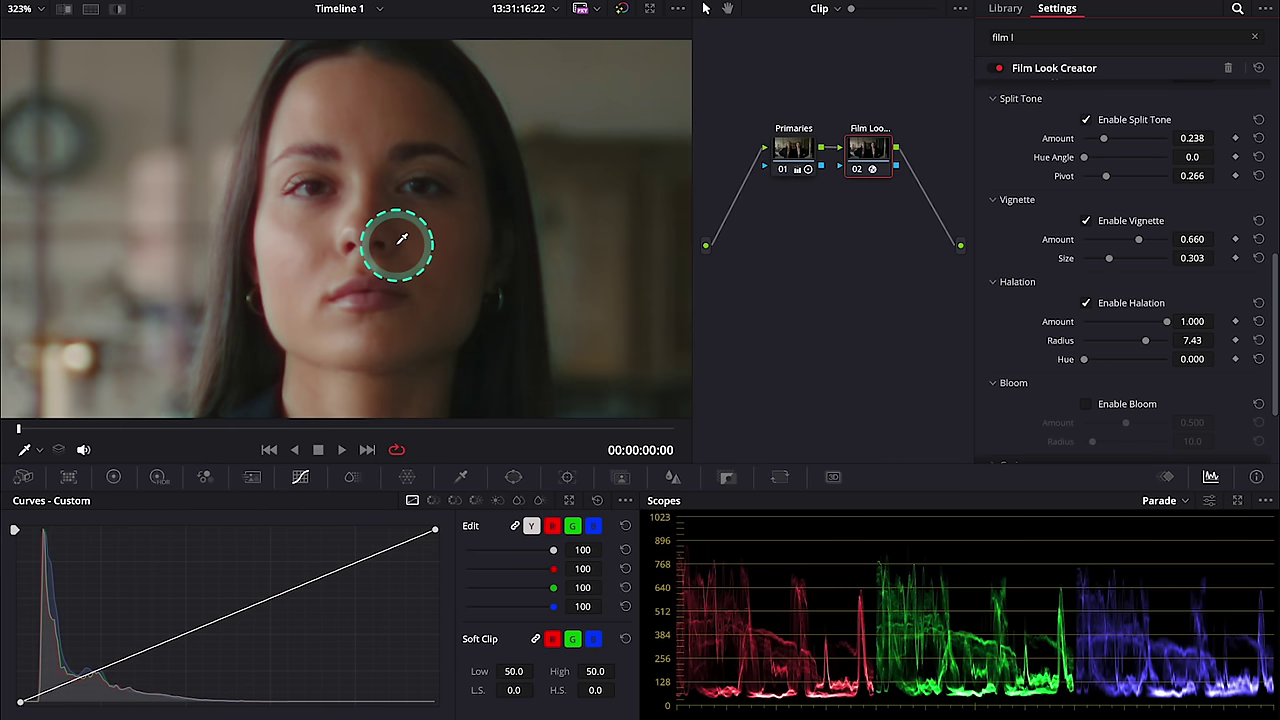
pyautogui.scroll(-6, 404, 246)
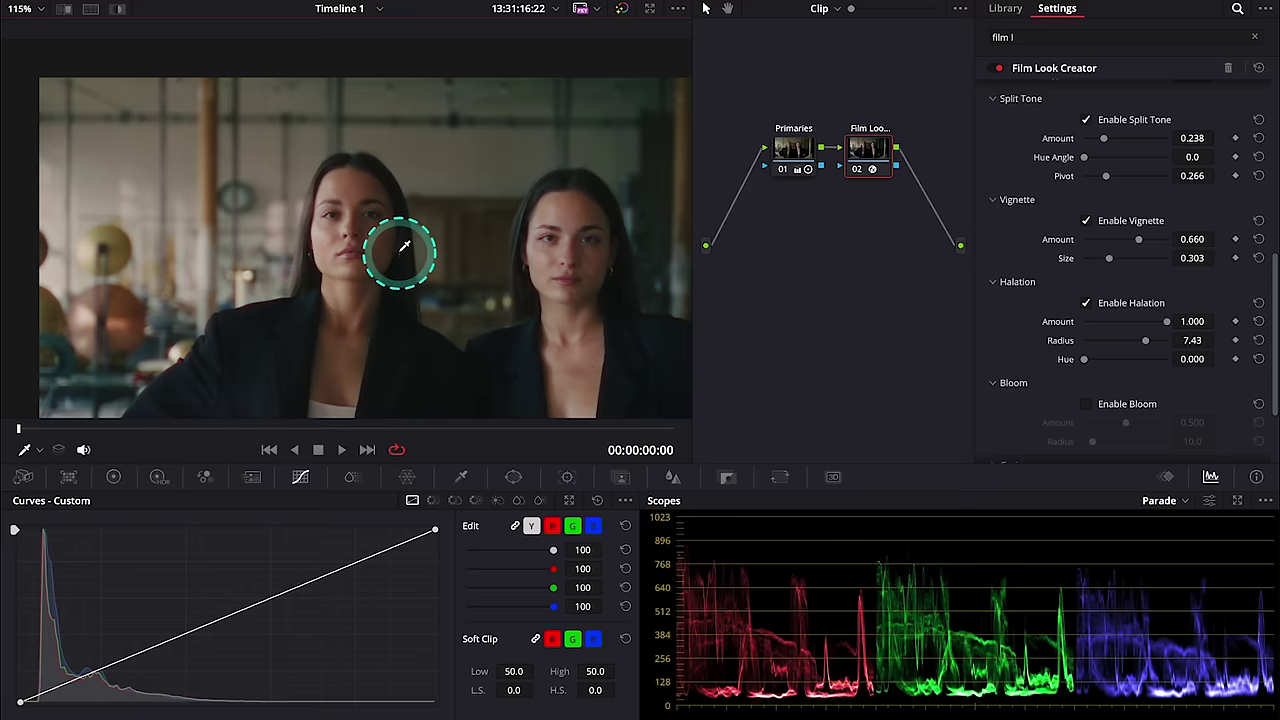
pyautogui.moveTo(404, 246); pyautogui.dragTo(431, 228)
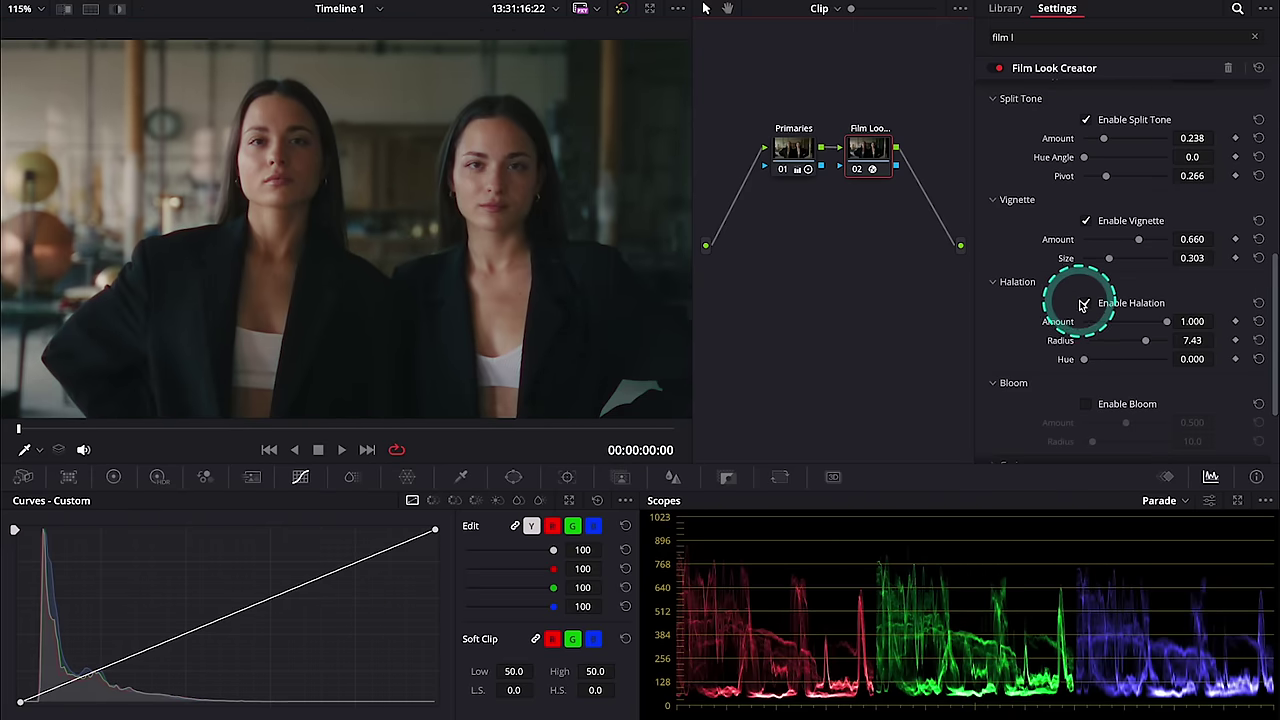
pyautogui.moveTo(1168, 325); pyautogui.dragTo(1148, 345)
# Enable bloom at amount 1.000 and push its radius to the maximum 100.0
pyautogui.scroll(2, 520, 306)
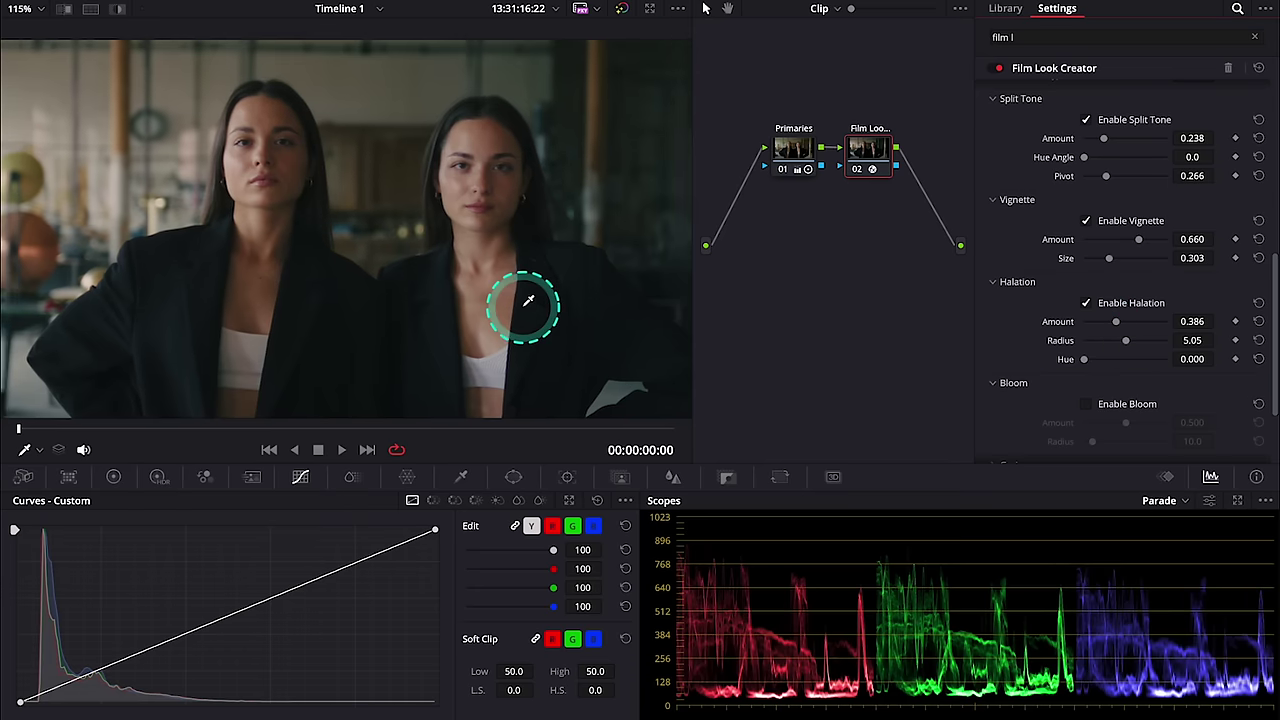
pyautogui.scroll(-2, 1006, 366)
pyautogui.click(1088, 356)
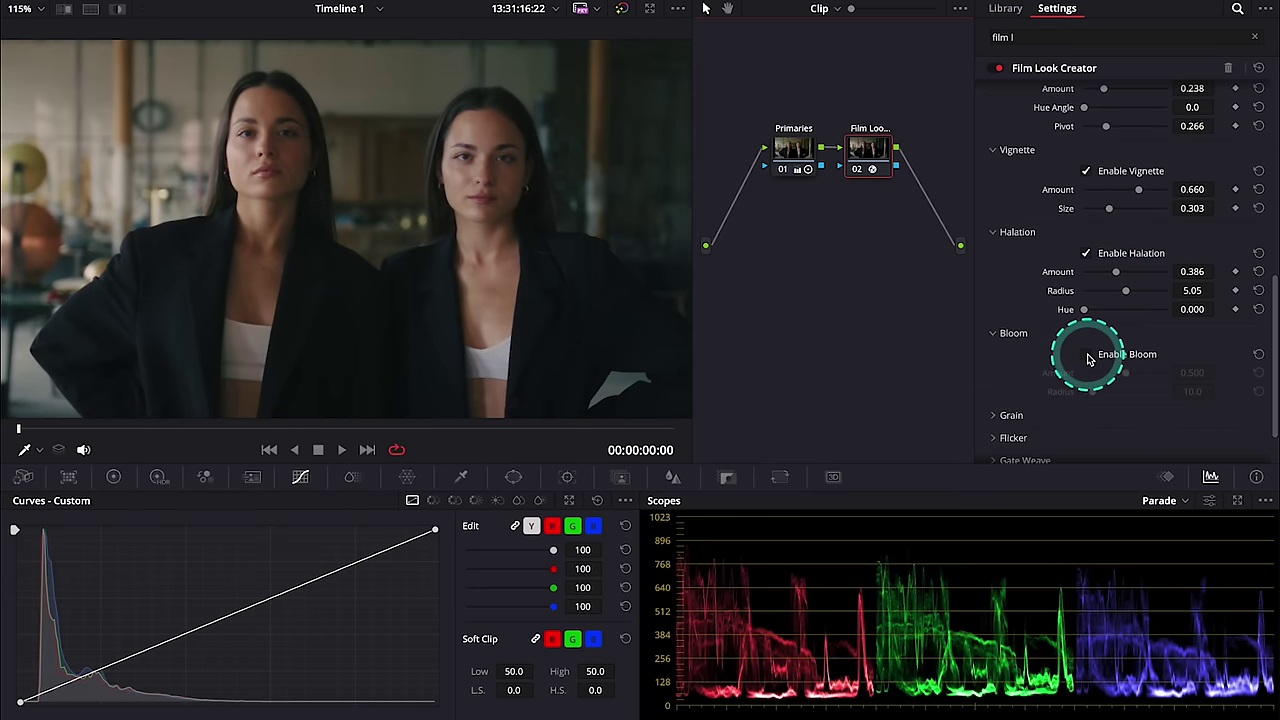
pyautogui.moveTo(643, 279); pyautogui.dragTo(628, 256)
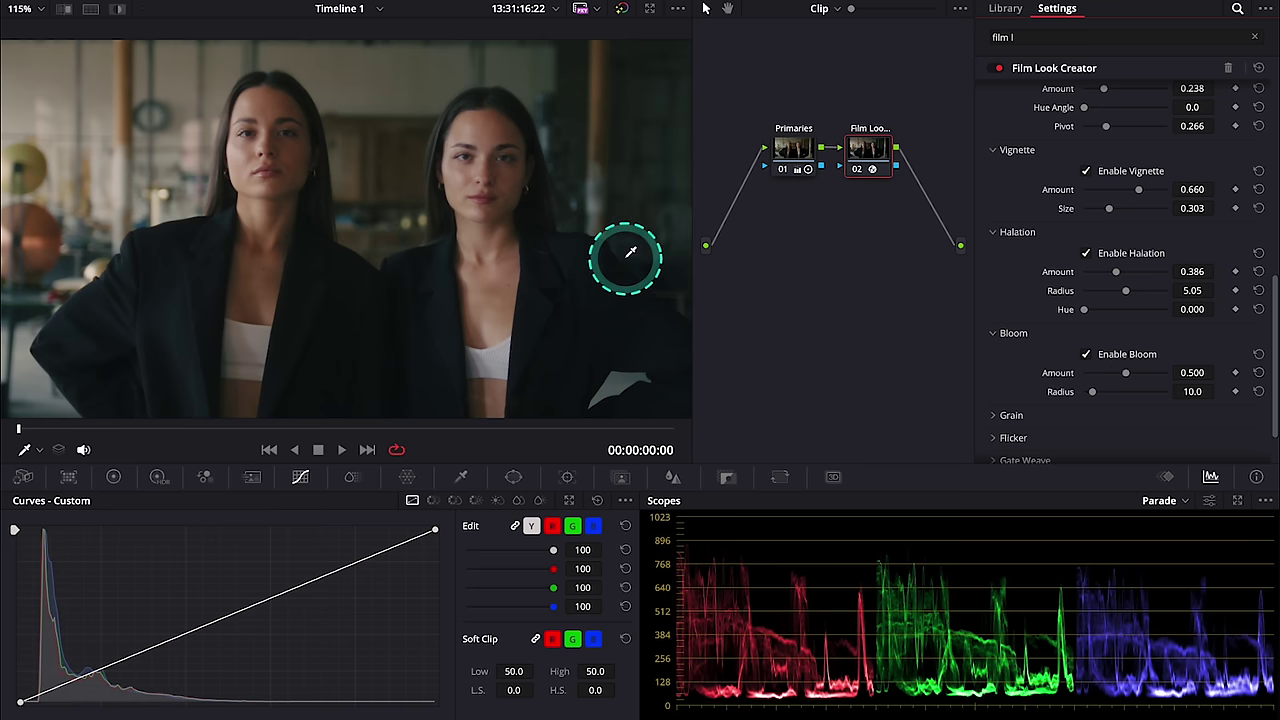
pyautogui.scroll(-5, 631, 254)
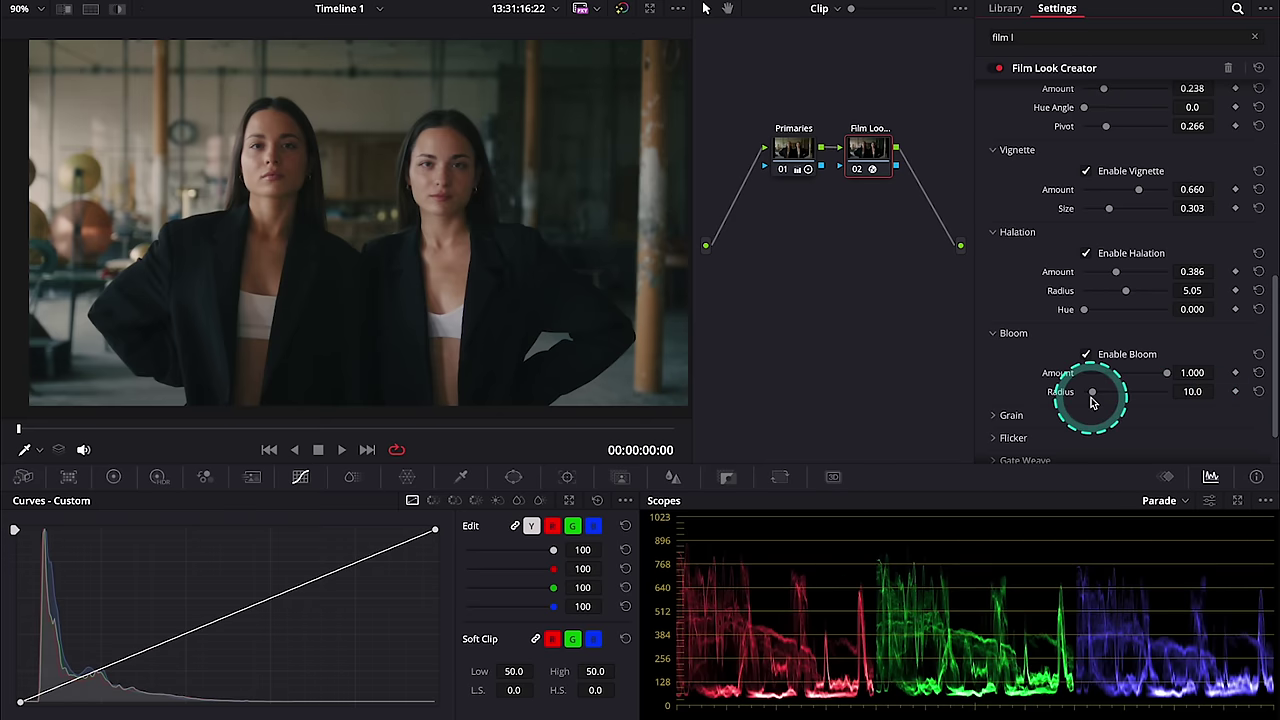
pyautogui.moveTo(1091, 391); pyautogui.dragTo(1218, 410)
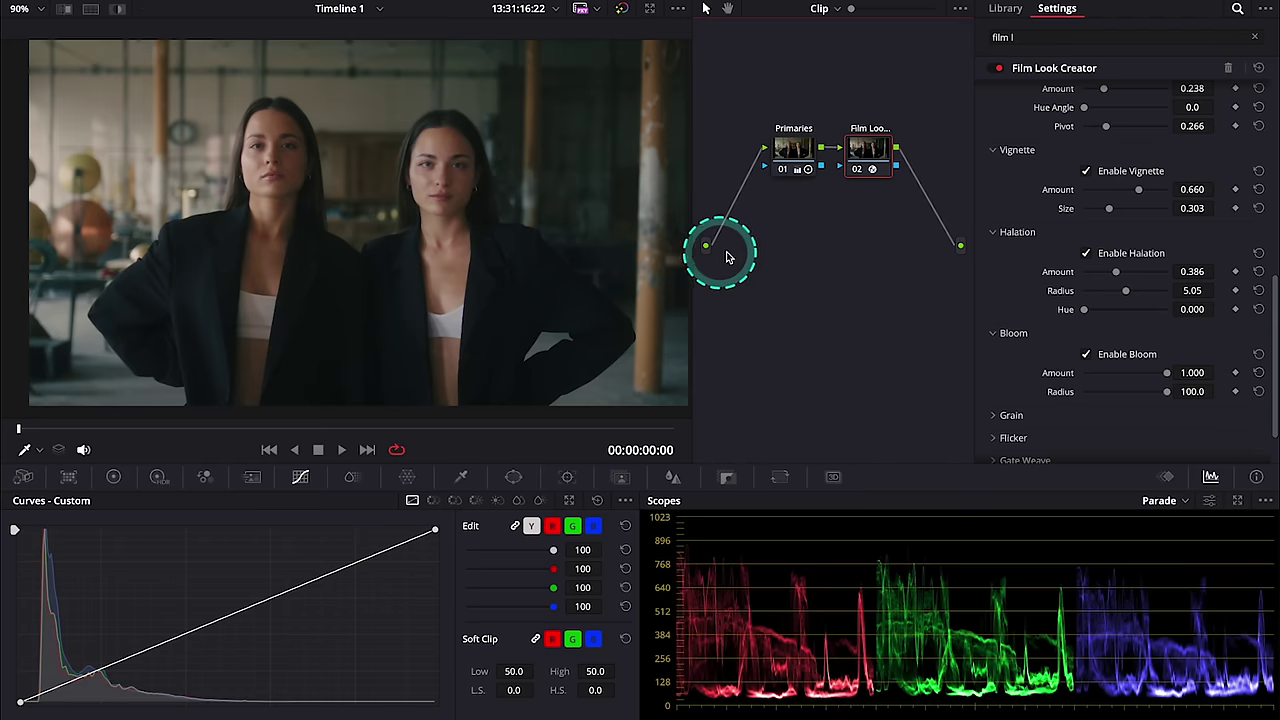
pyautogui.scroll(-2, 1020, 328)
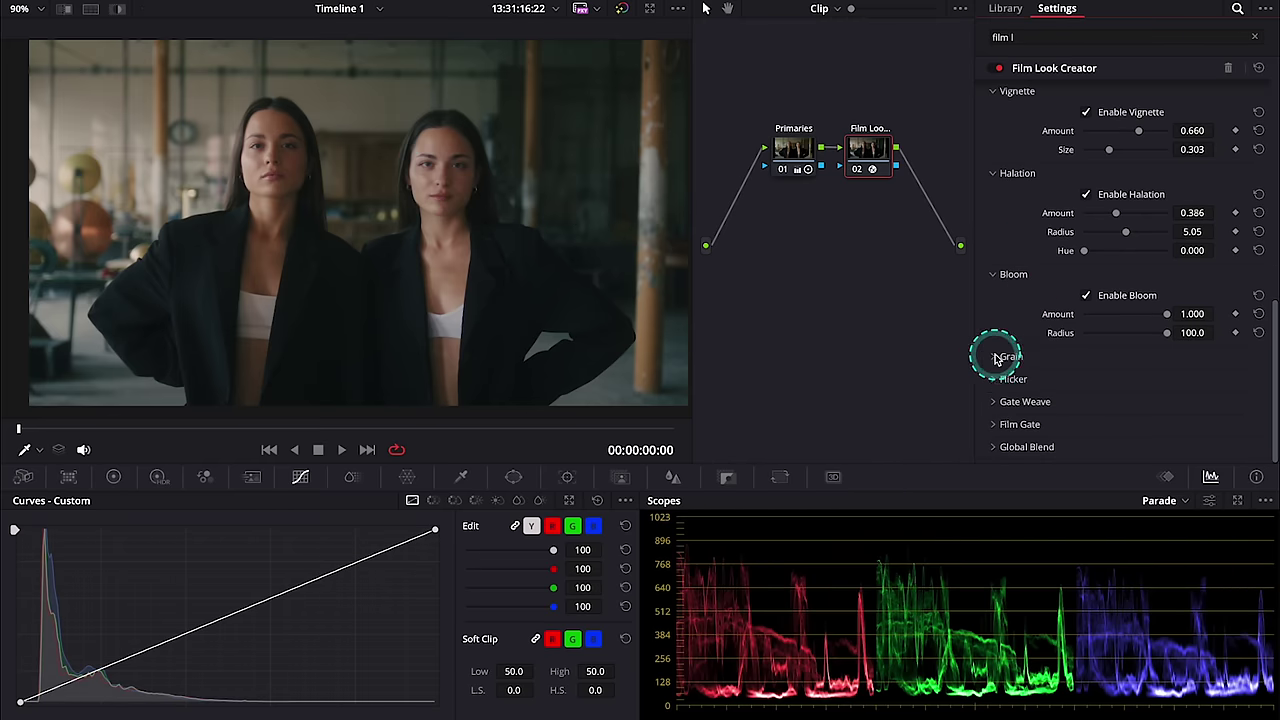
# Enable film grain using the 65mm grain preset
pyautogui.click(996, 358)
pyautogui.scroll(-3, 1066, 378)
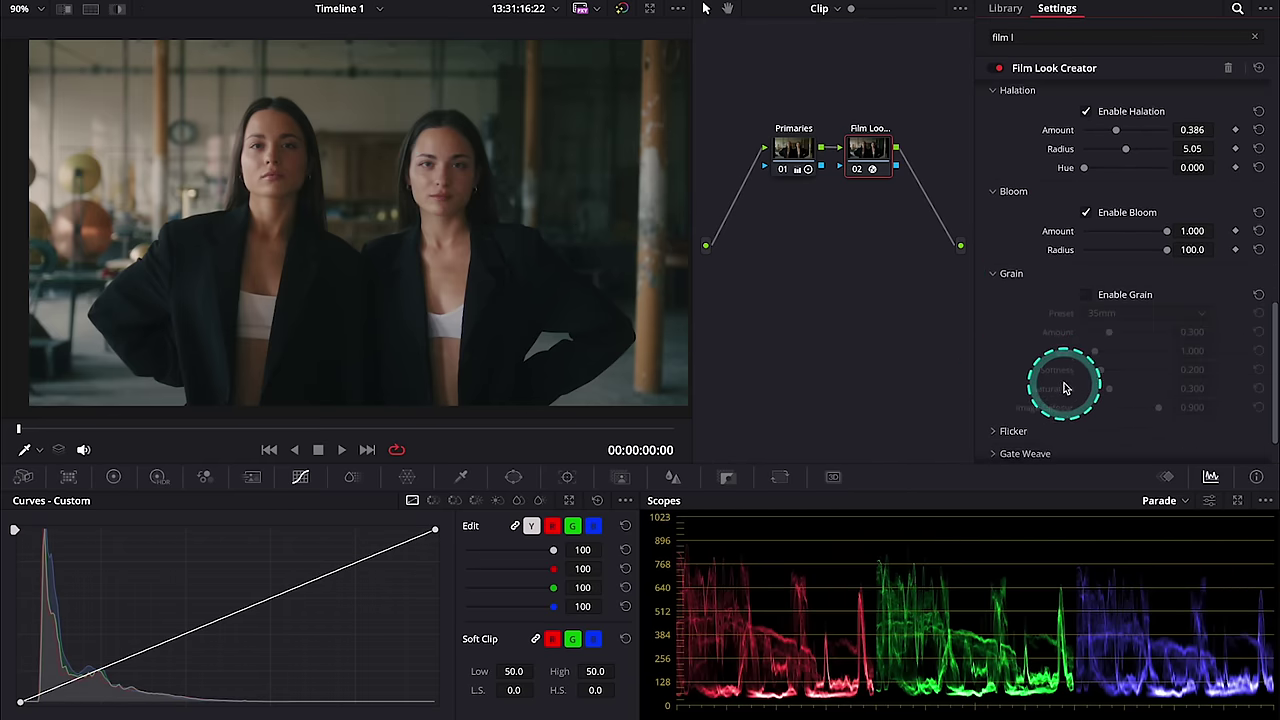
pyautogui.click(1085, 289)
pyautogui.click(1135, 309)
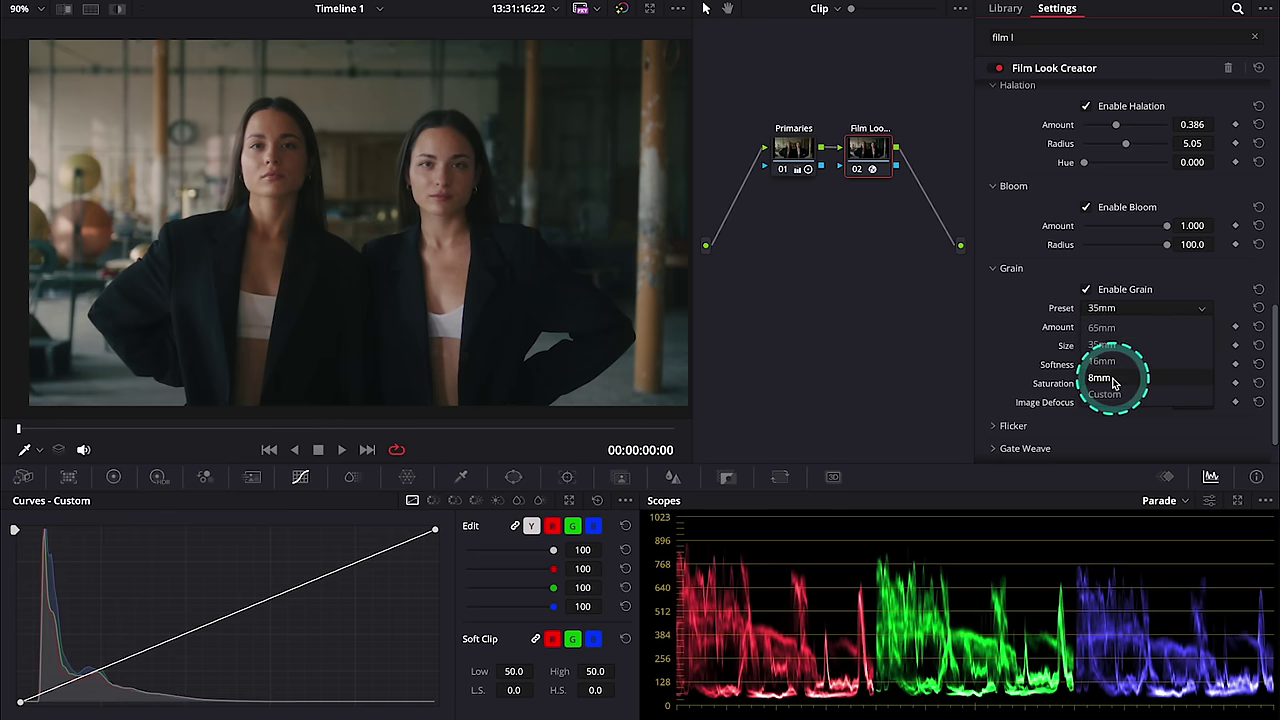
pyautogui.click(1117, 328)
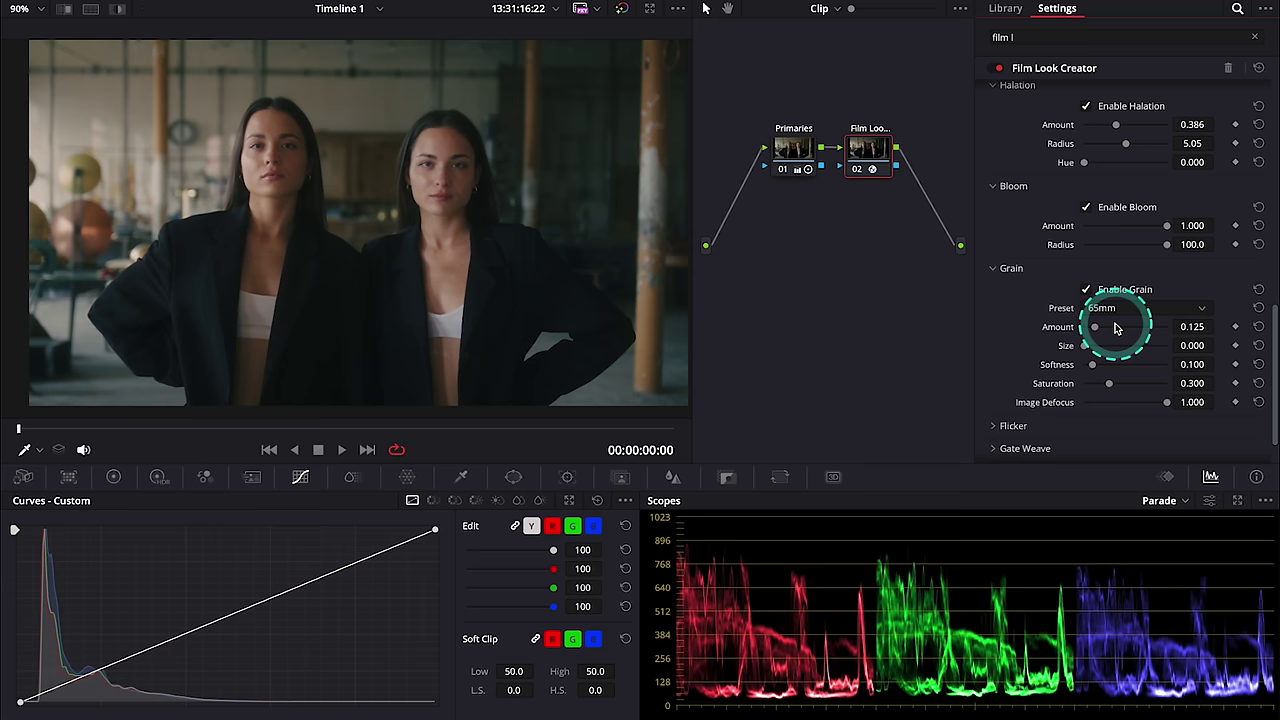
# Customise the grain to amount 0.110, size 1.980, softness 0.257 and saturation 0.569
pyautogui.scroll(2, 390, 265)
pyautogui.scroll(10, 390, 265)
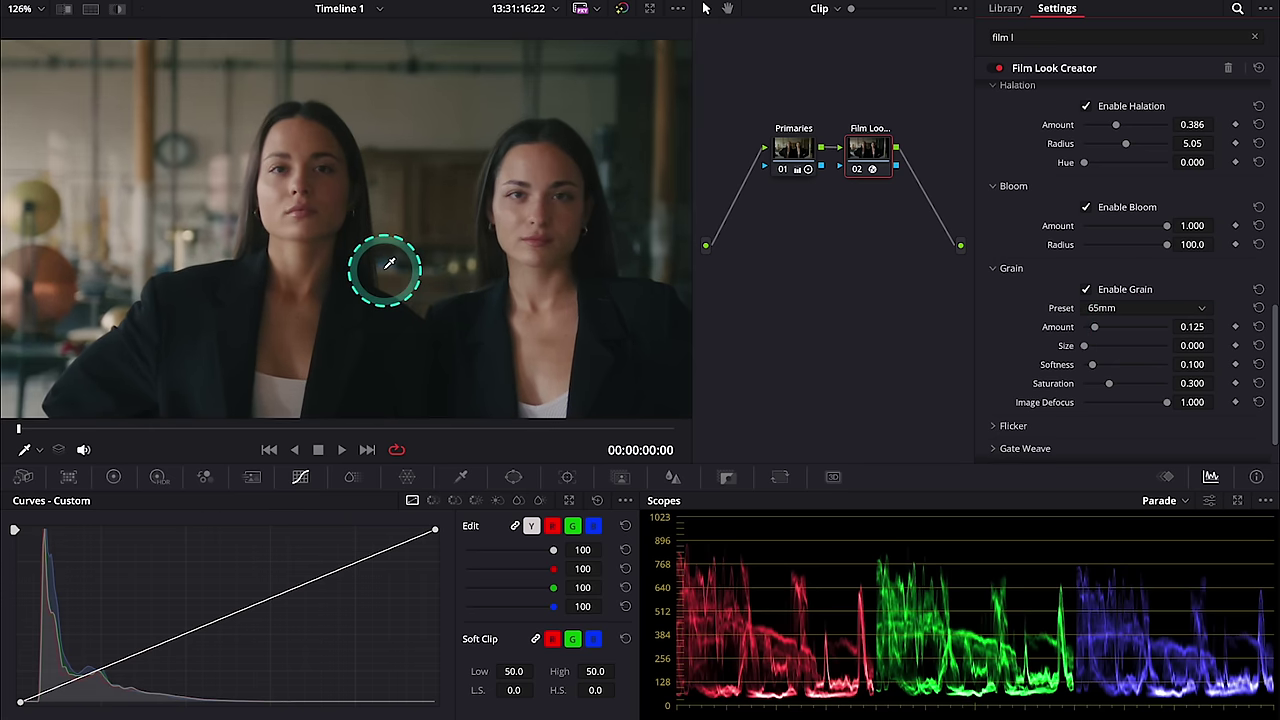
pyautogui.scroll(3, 390, 265)
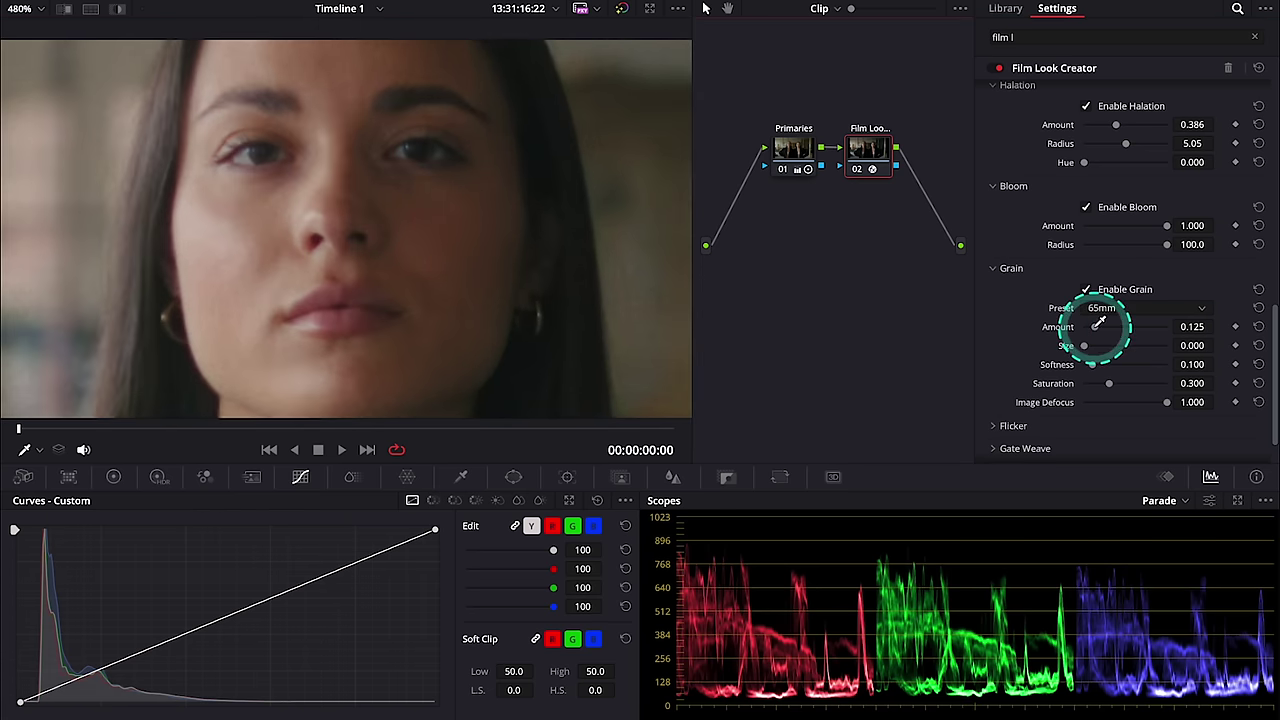
pyautogui.moveTo(1149, 328); pyautogui.dragTo(1098, 330)
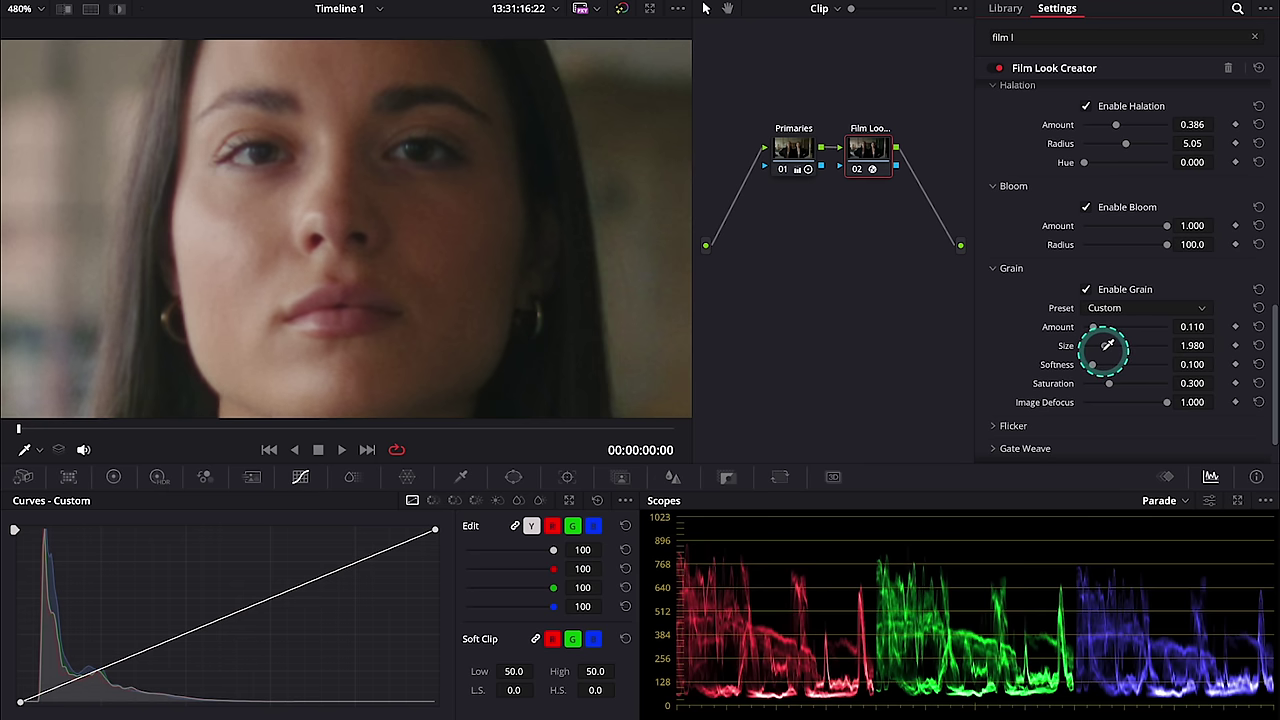
pyautogui.moveTo(1098, 362); pyautogui.dragTo(1163, 364)
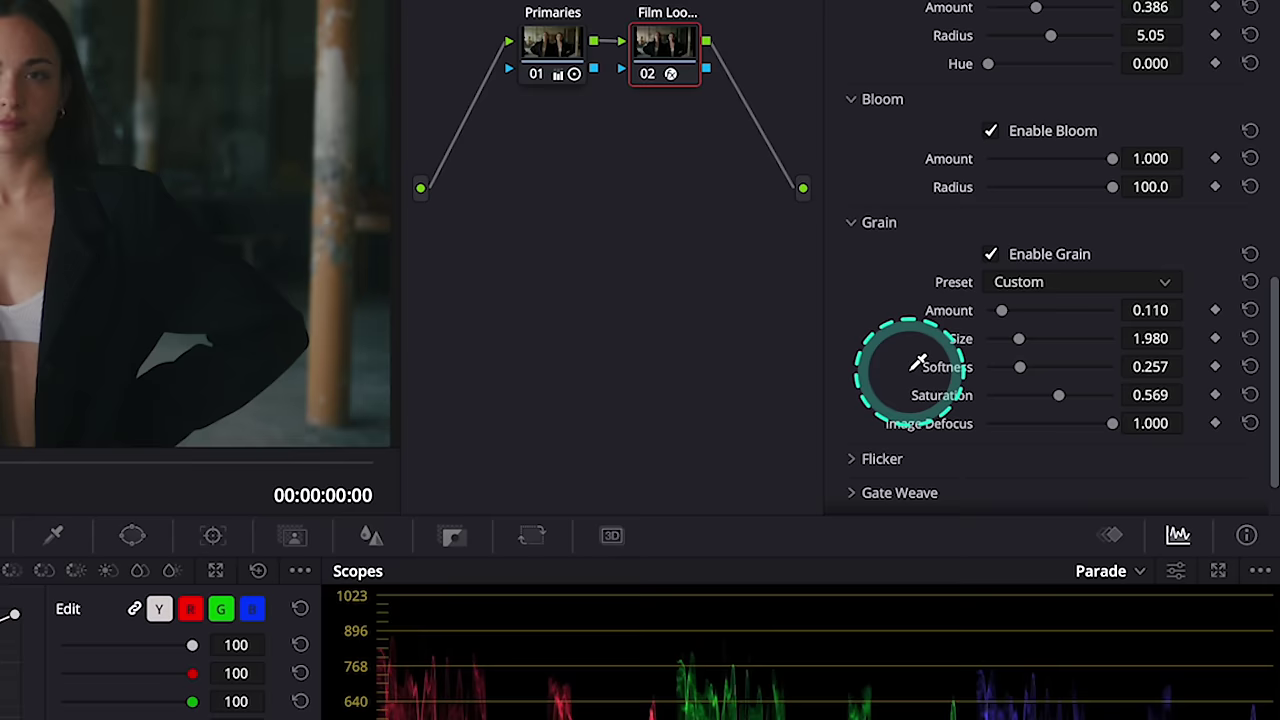
# Enable flicker and raise its amount to 1.000
pyautogui.scroll(-3, 912, 368)
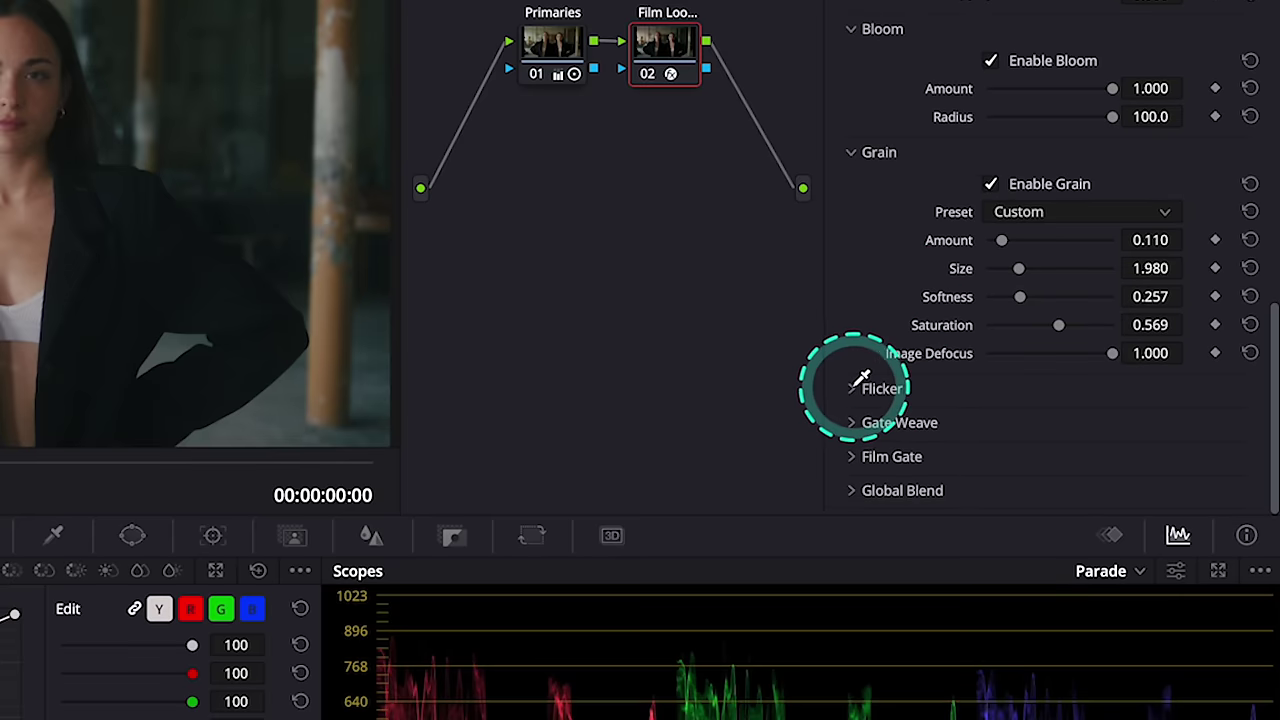
pyautogui.click(852, 386)
pyautogui.scroll(-3, 921, 414)
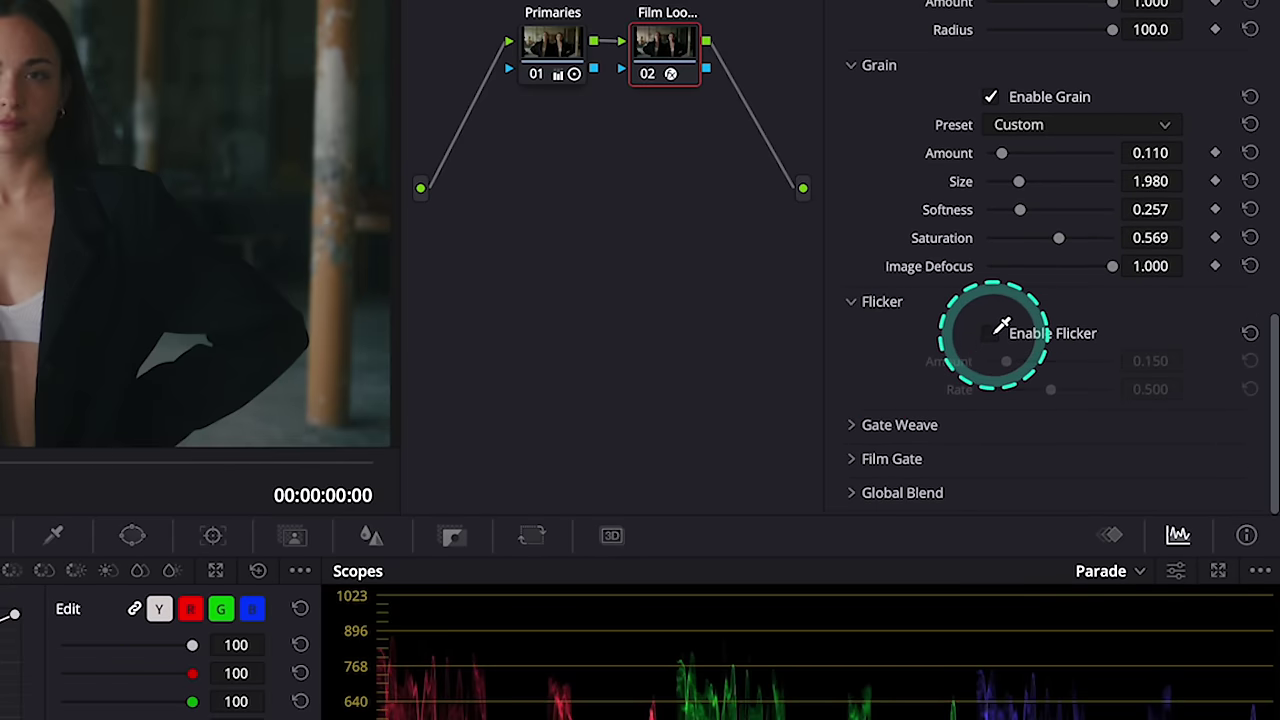
pyautogui.click(990, 333)
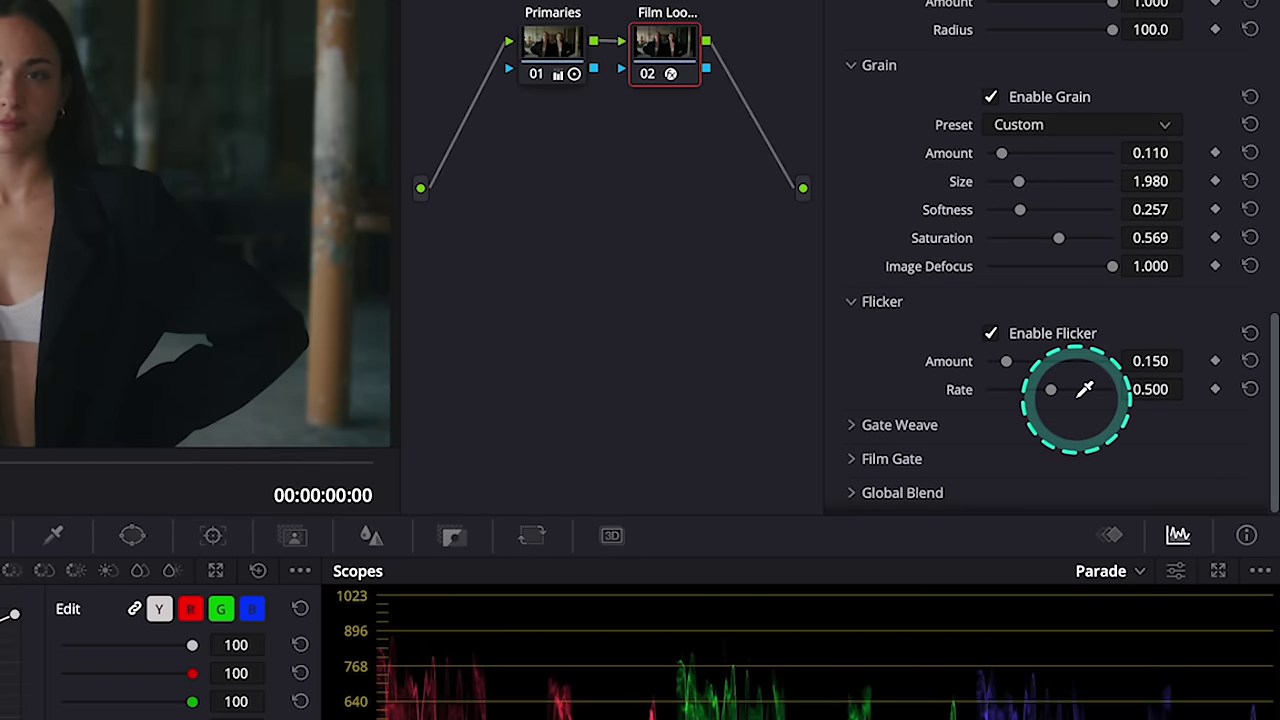
pyautogui.moveTo(1006, 361); pyautogui.dragTo(1128, 365)
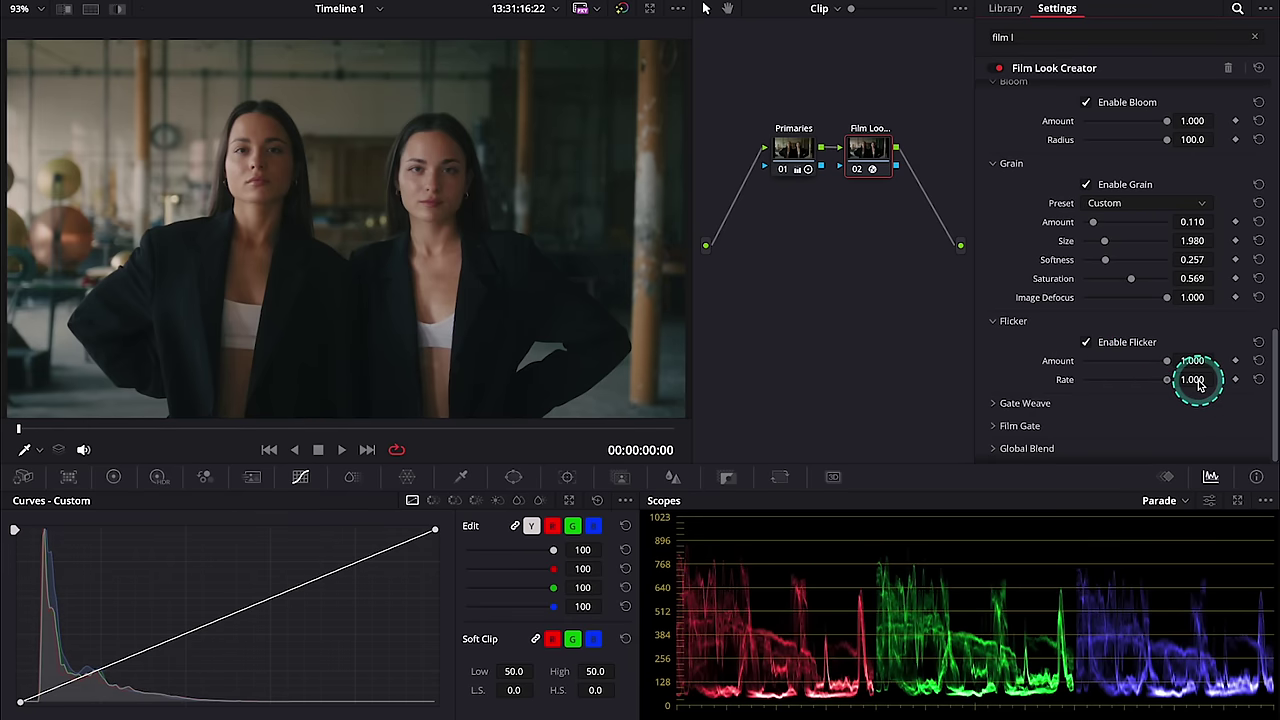
# Play the clip to preview the flicker, then return to the start
pyautogui.press('space')
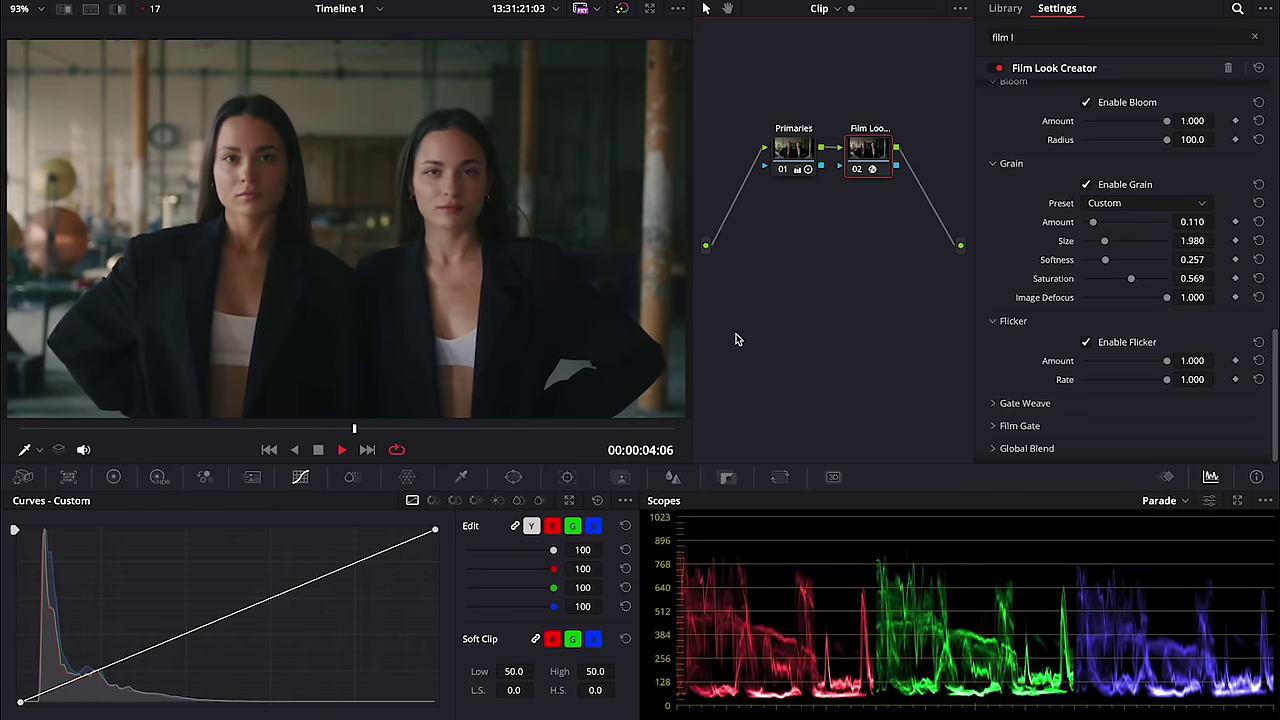
pyautogui.press('space')
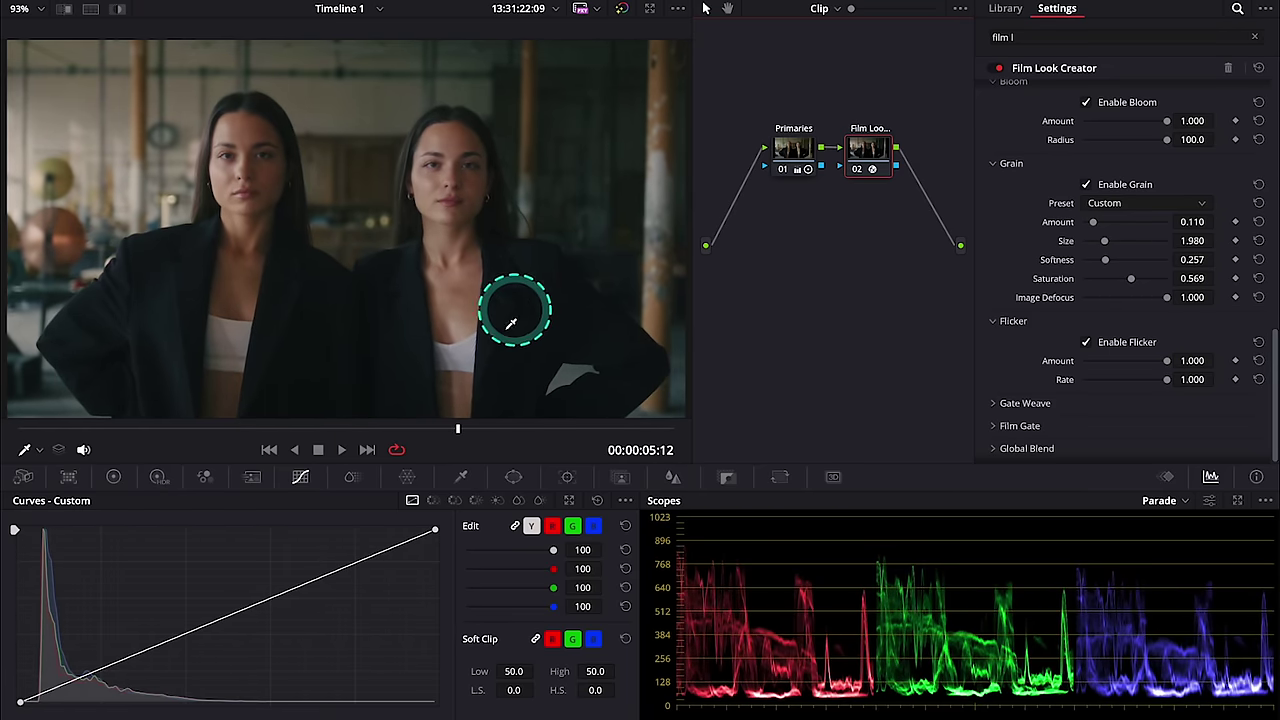
pyautogui.moveTo(458, 428); pyautogui.dragTo(6, 373)
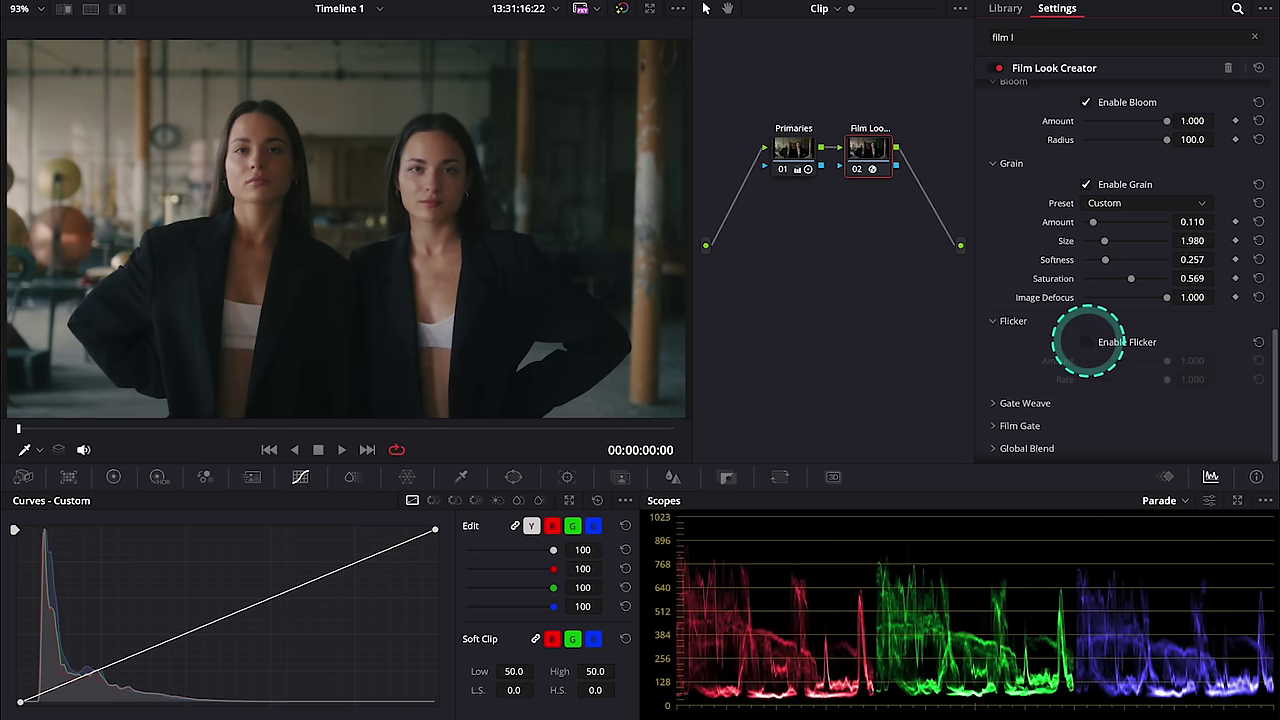
# Enable gate weave with amount 1.000 and play the clip to preview it
pyautogui.scroll(-1, 1088, 340)
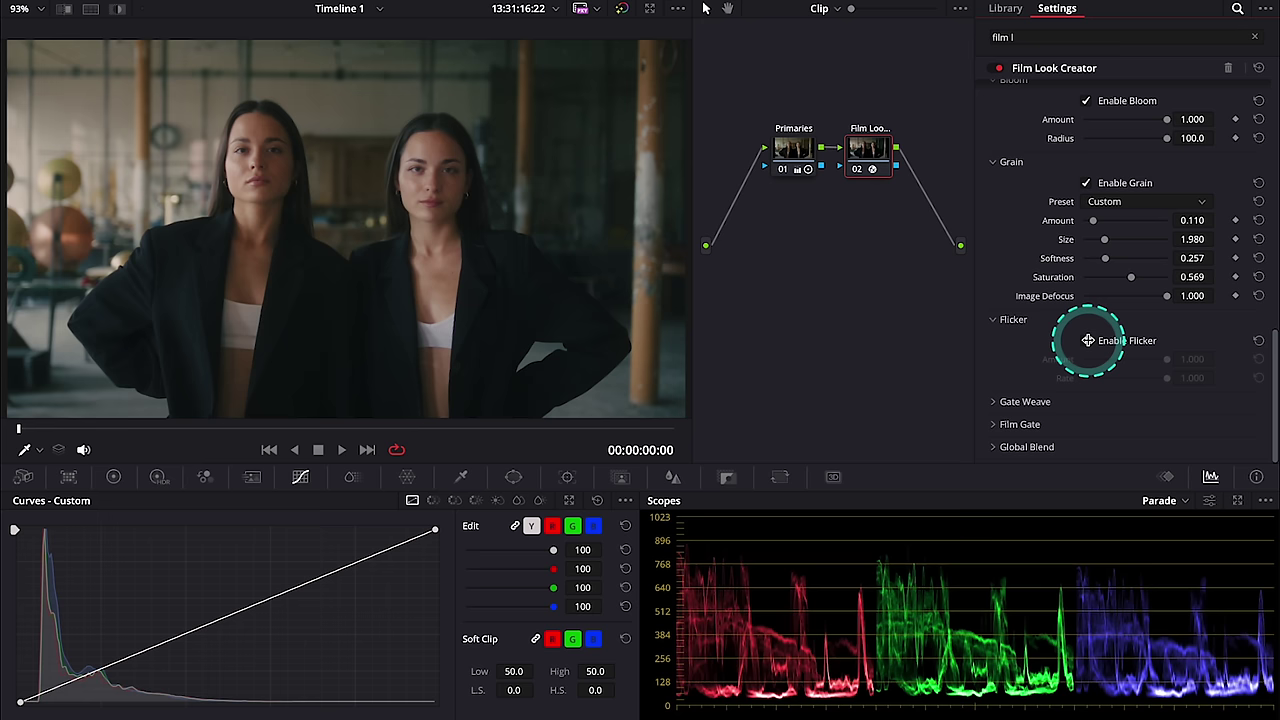
pyautogui.click(1005, 401)
pyautogui.scroll(-2, 1033, 424)
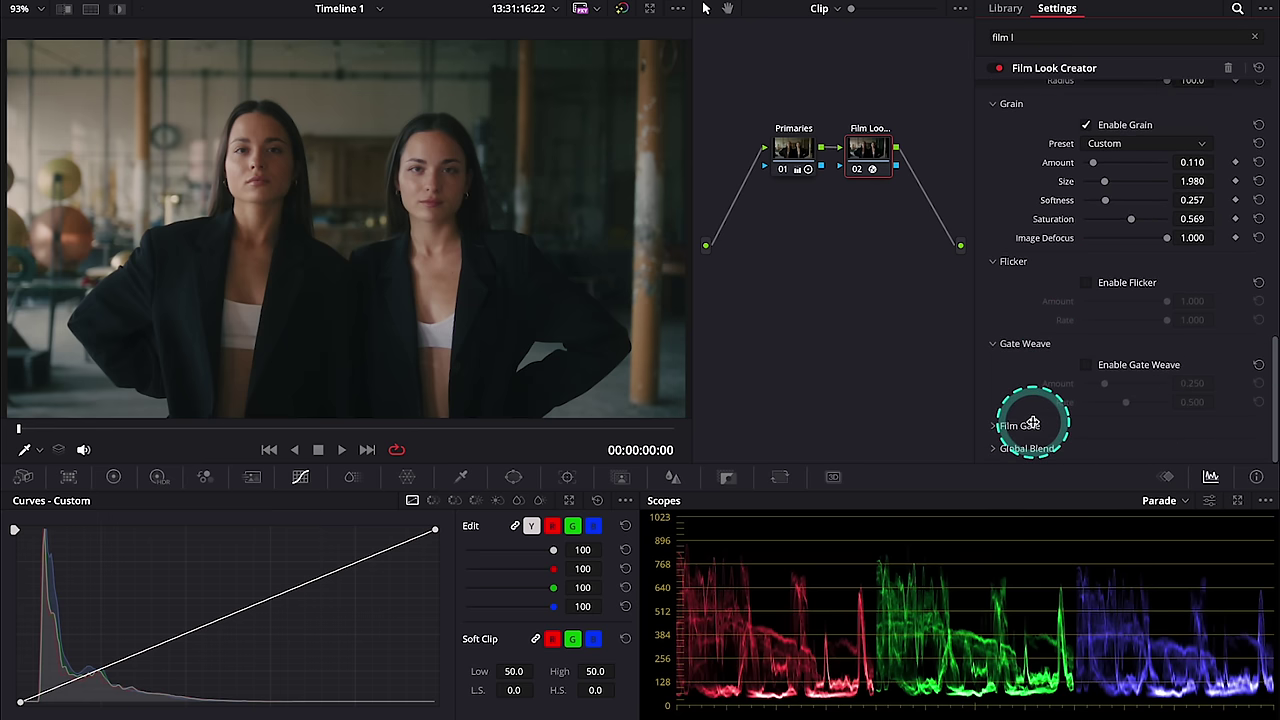
pyautogui.click(1092, 364)
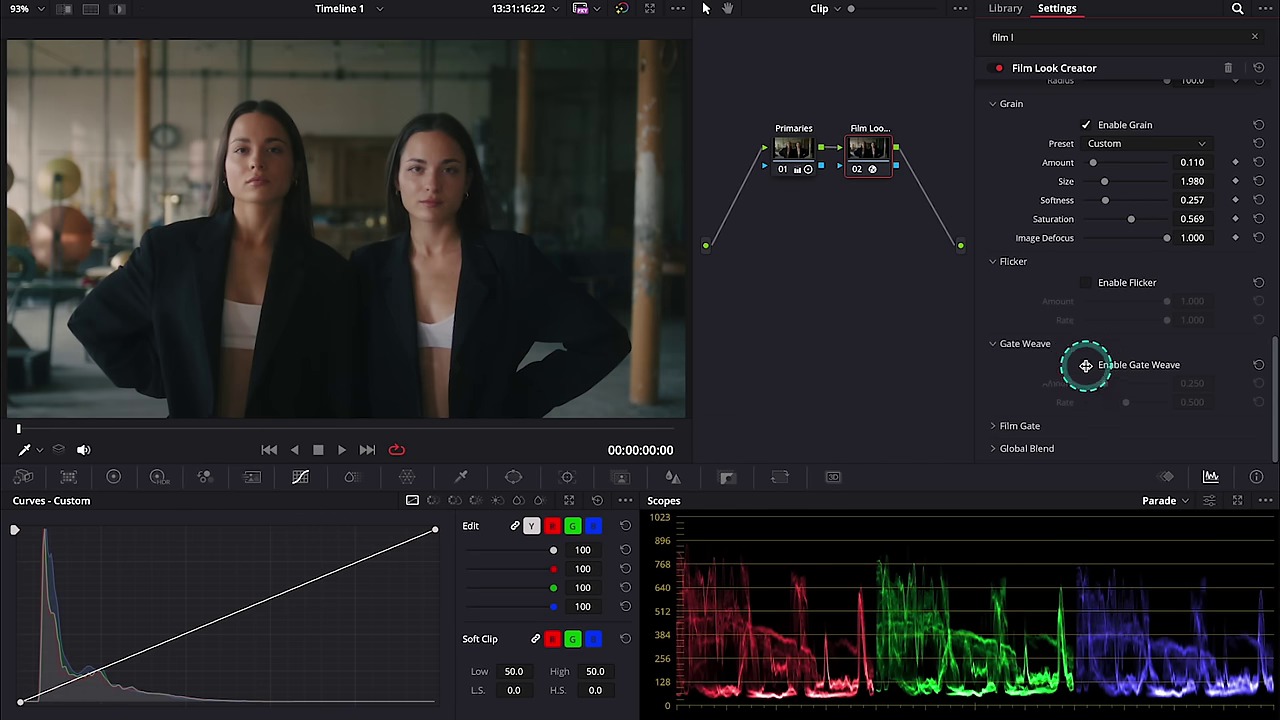
pyautogui.moveTo(1107, 382); pyautogui.dragTo(1131, 400)
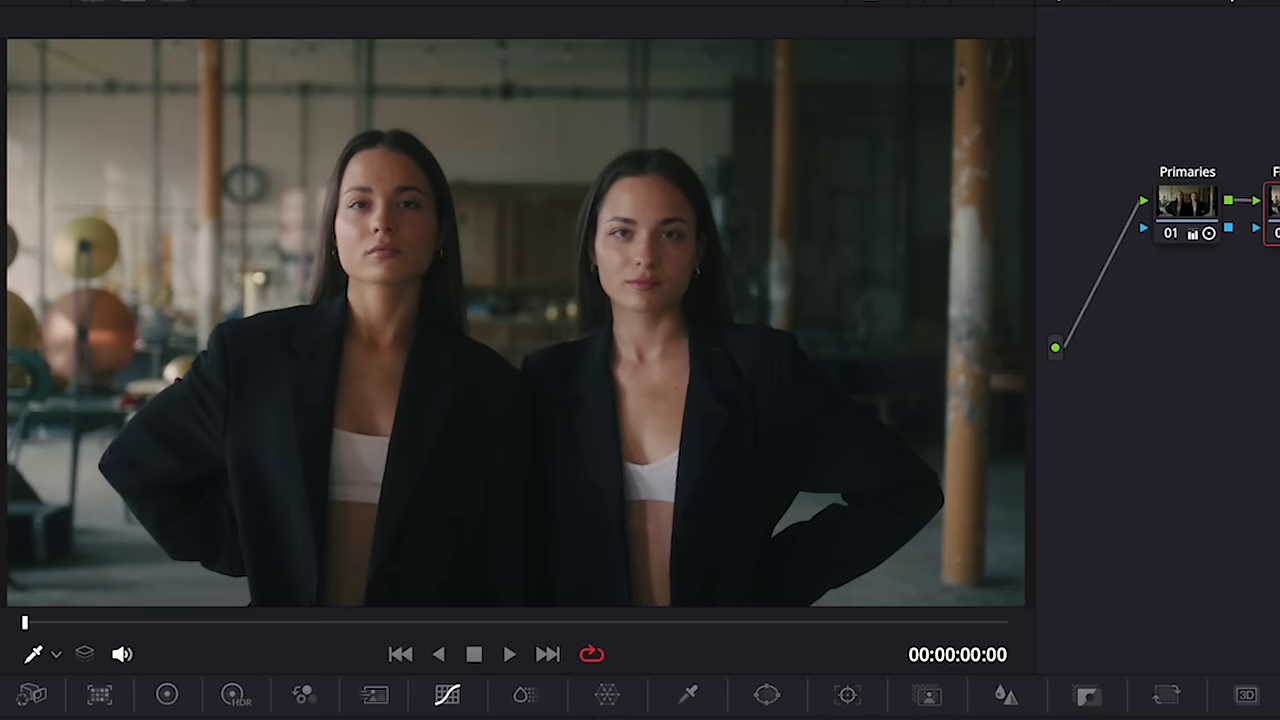
pyautogui.press('space')
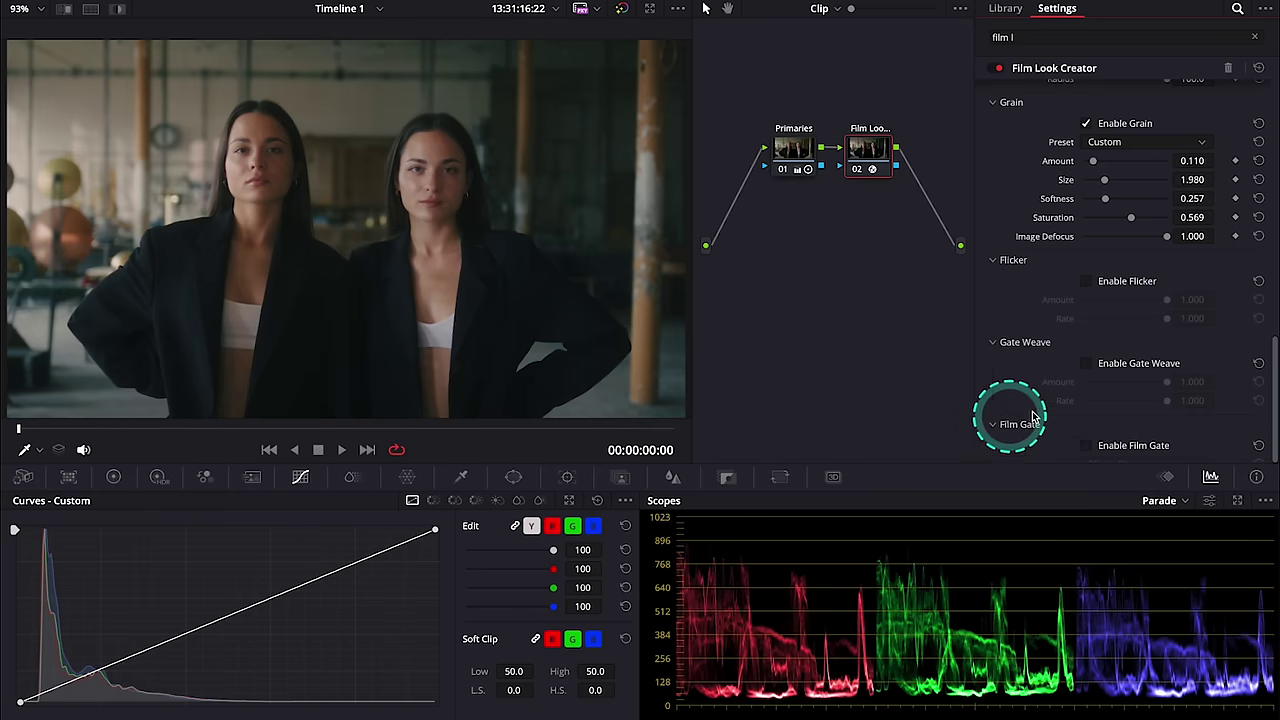
# Enable the film gate, try 35mm Academy, 35mm VistaVision and 2.4 : 1, then disable it
pyautogui.scroll(-3, 1075, 412)
pyautogui.click(1087, 350)
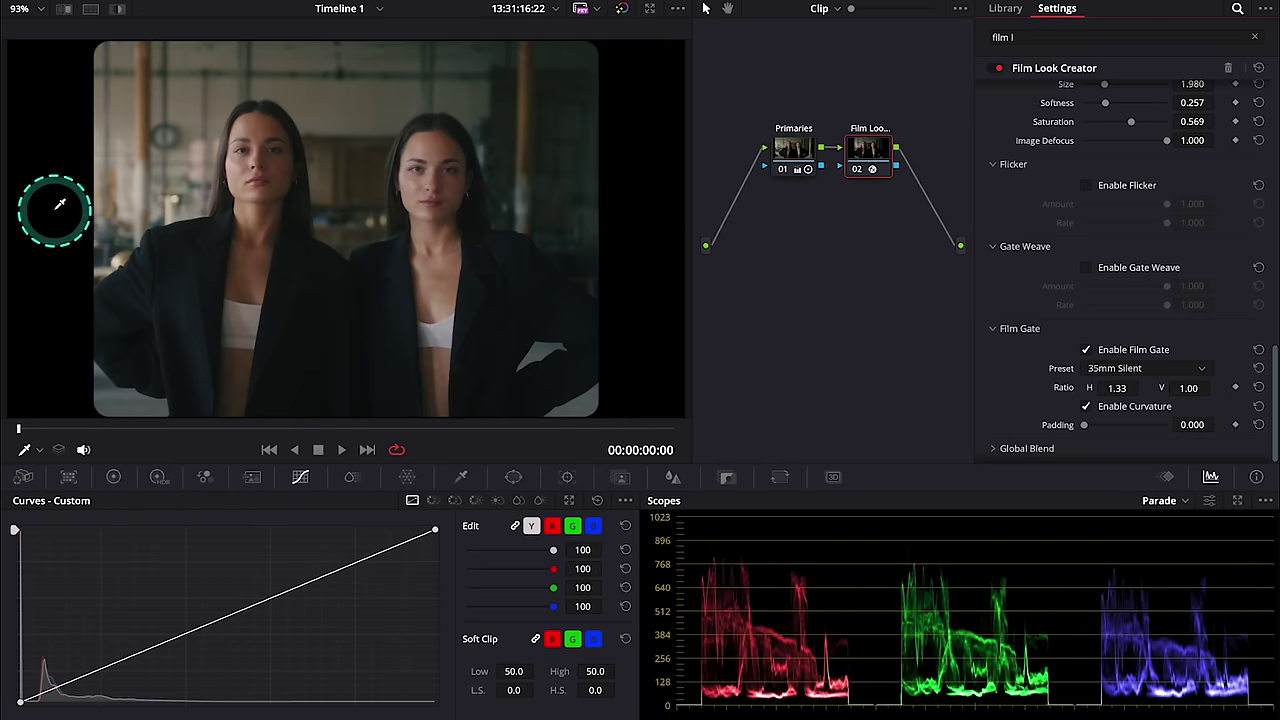
pyautogui.click(1163, 371)
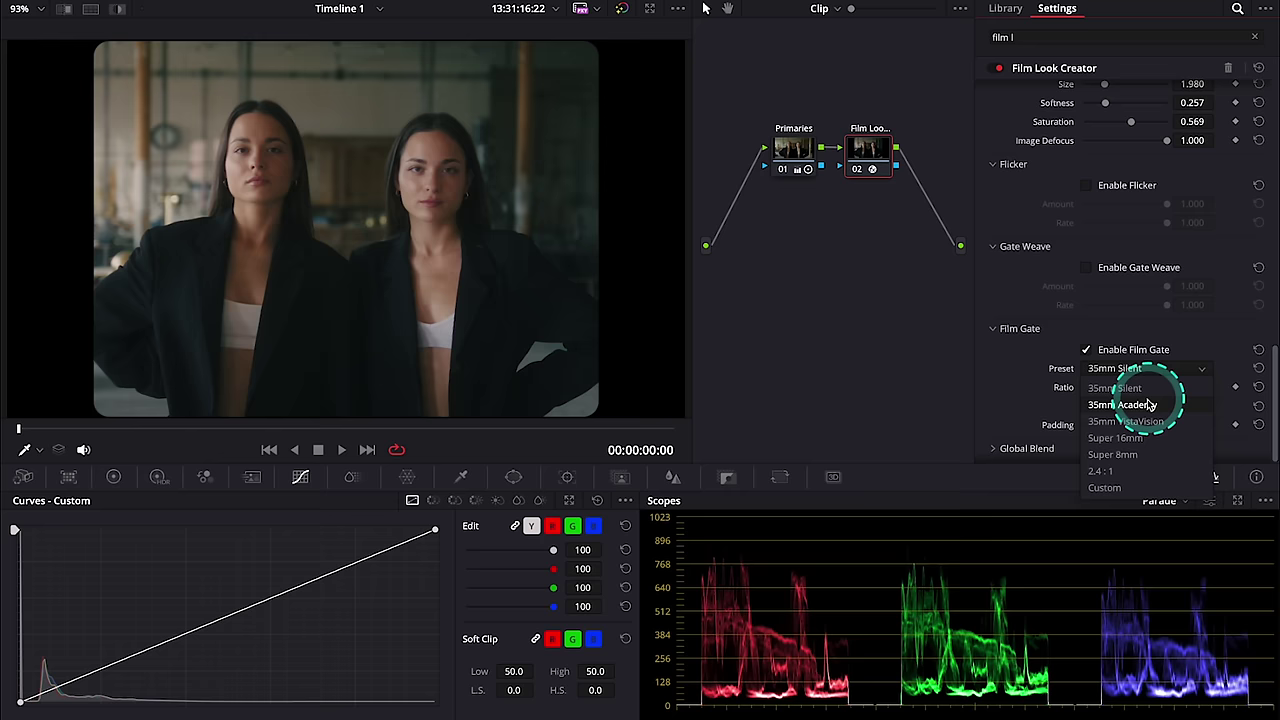
pyautogui.click(1150, 405)
pyautogui.click(1195, 368)
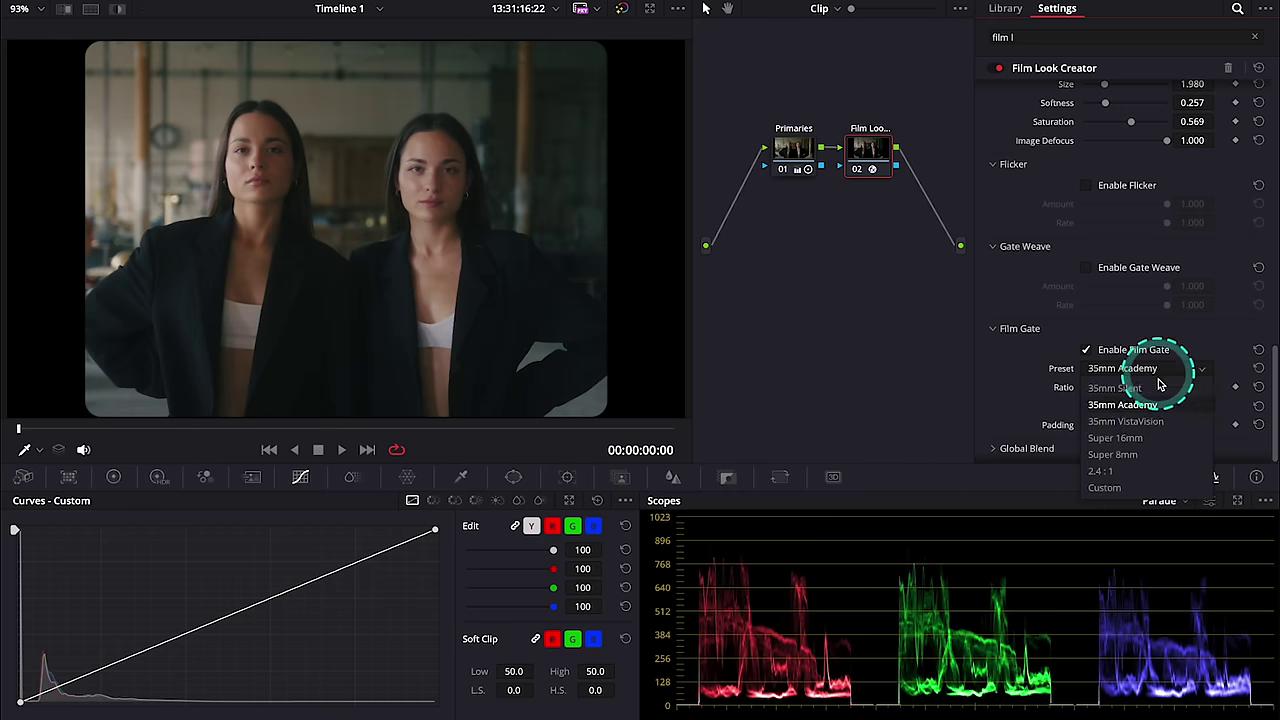
pyautogui.click(1149, 422)
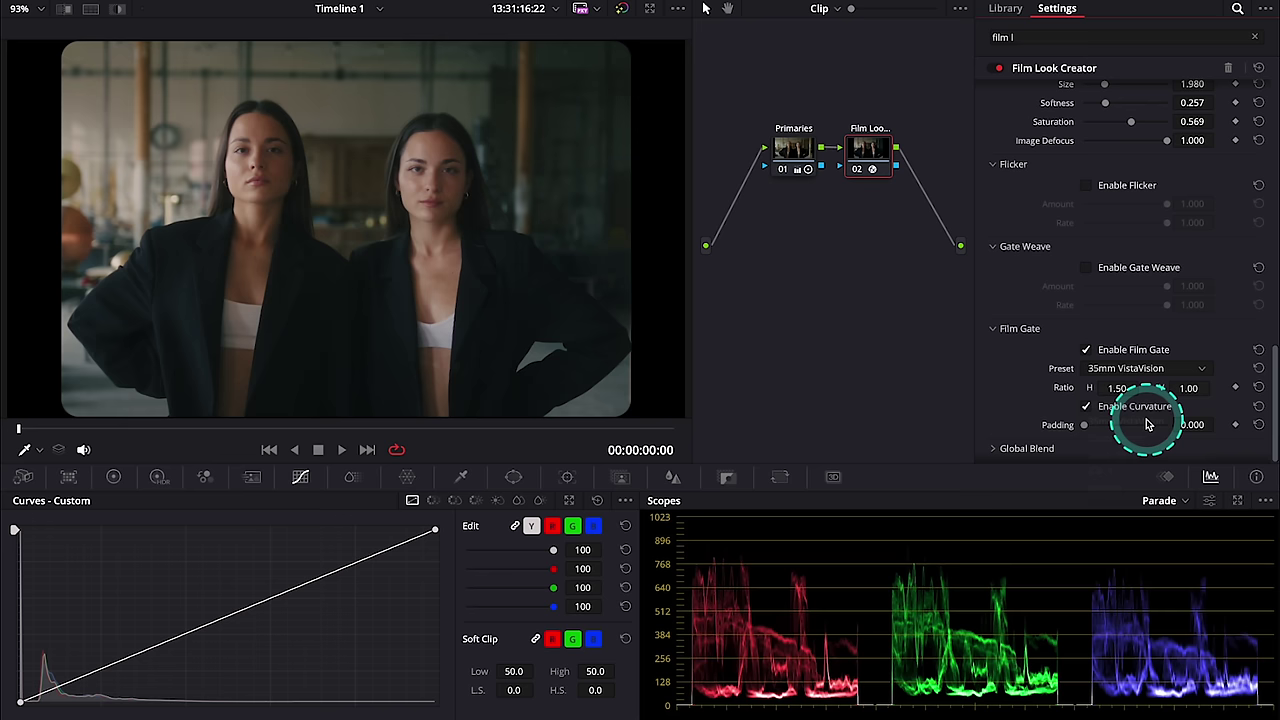
pyautogui.click(1186, 368)
pyautogui.click(1101, 470)
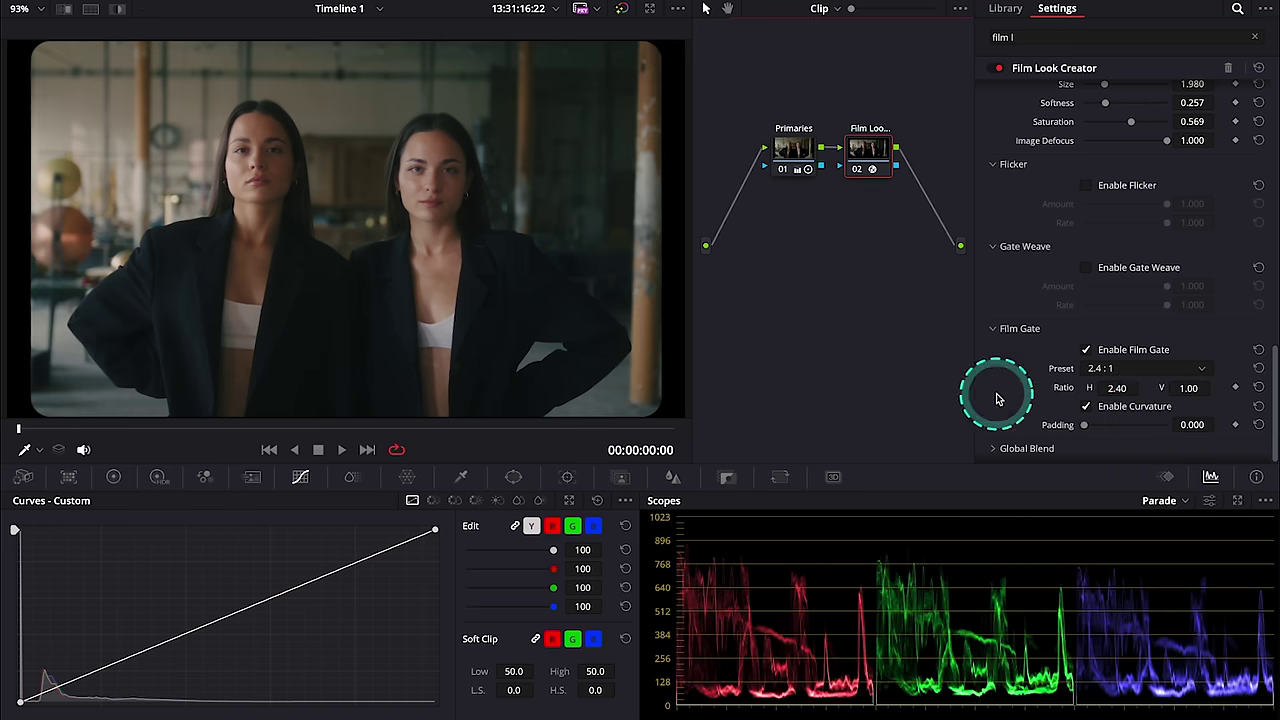
pyautogui.click(1087, 352)
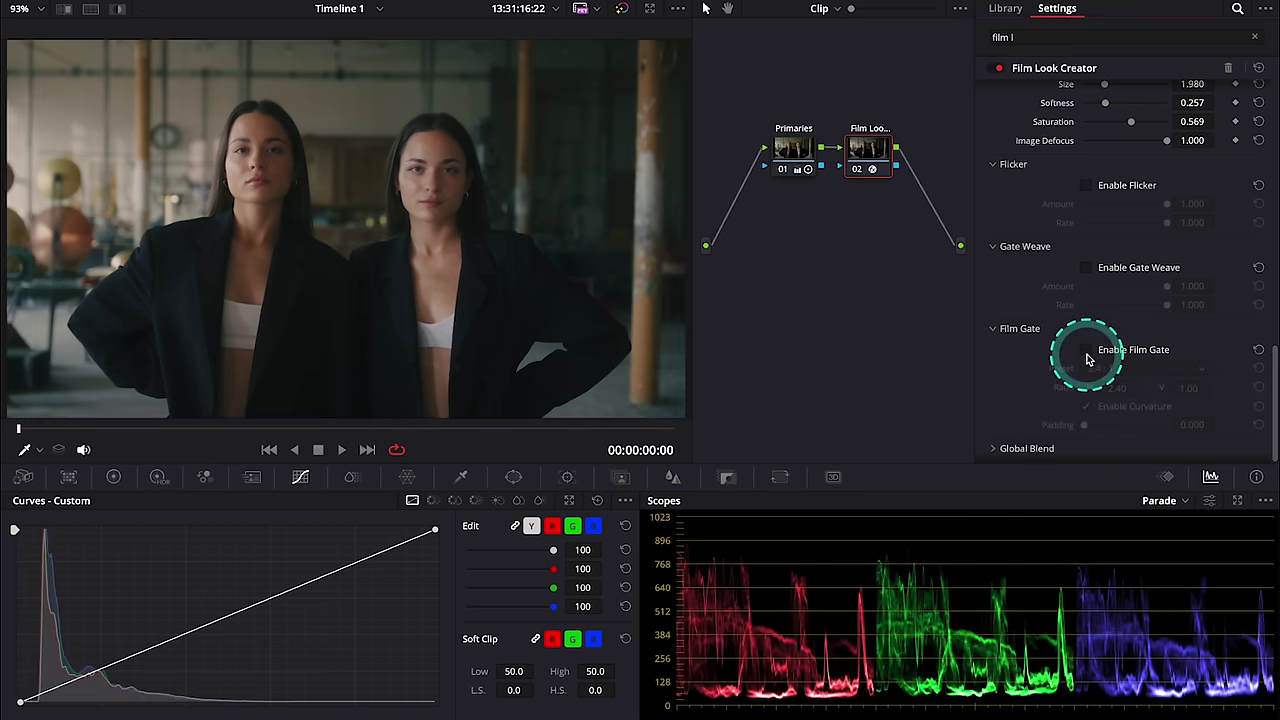
# Lower the Global Blend from 1.000 to about 0.89
pyautogui.click(995, 450)
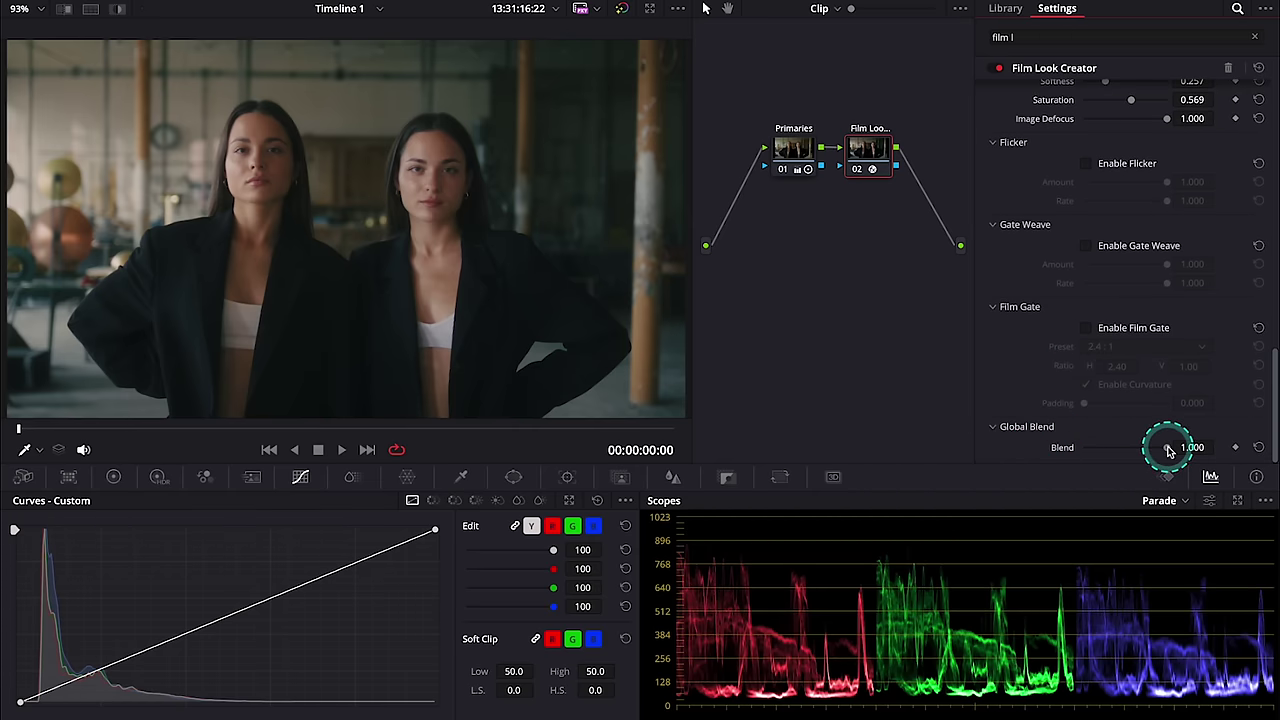
pyautogui.moveTo(1117, 445); pyautogui.dragTo(1183, 458)
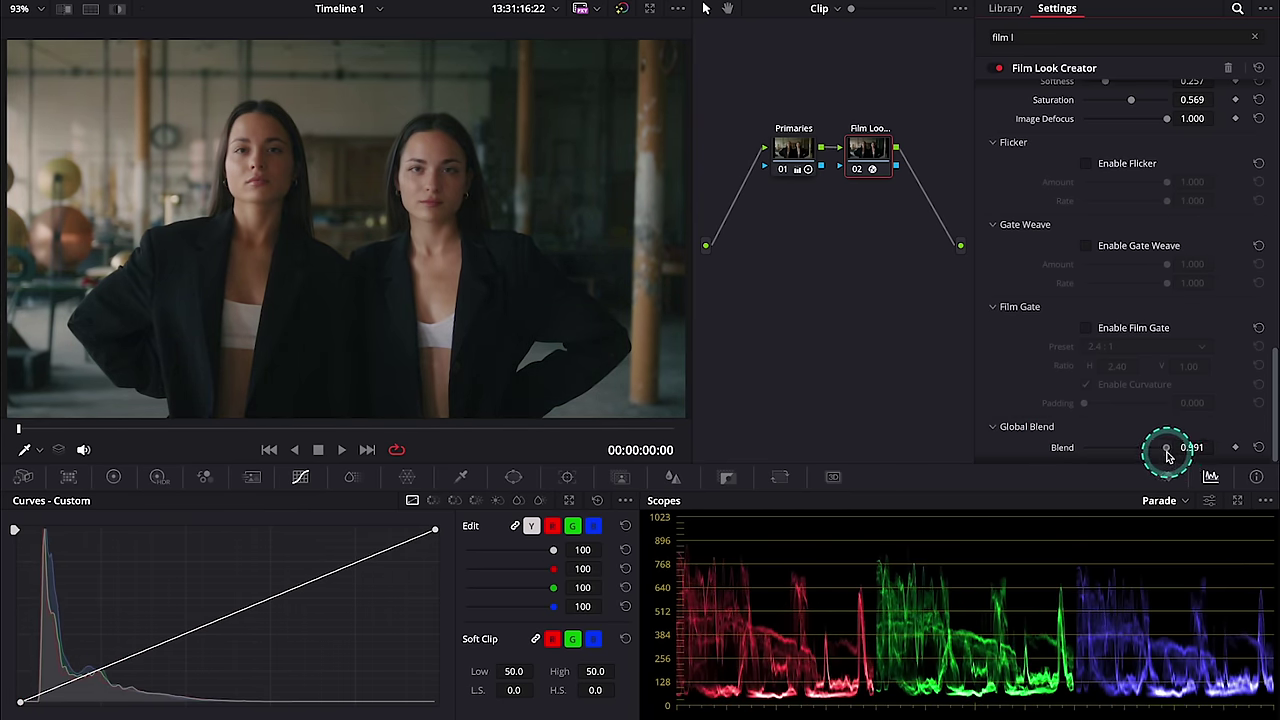